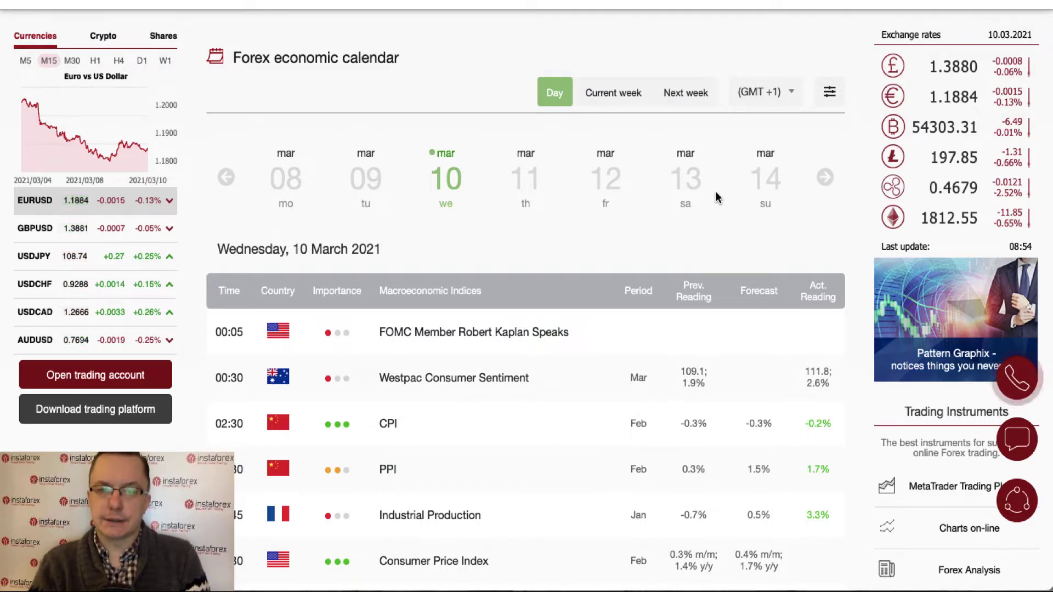
Scroll the InstaForex calendar so the 10 March 2021 event table header sits at the top.
{"action": "scroll", "coordinate": [715, 192], "scroll_direction": "down", "scroll_amount": 5}
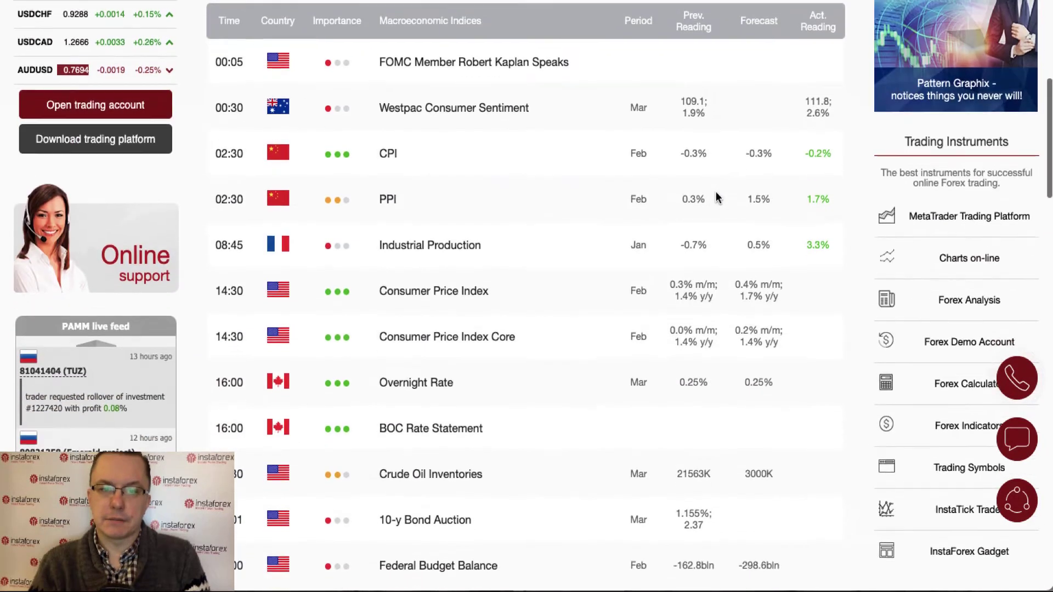
{"action": "scroll", "coordinate": [716, 192], "scroll_direction": "up", "scroll_amount": 1}
{"action": "scroll", "coordinate": [715, 192], "scroll_direction": "down", "scroll_amount": 1}
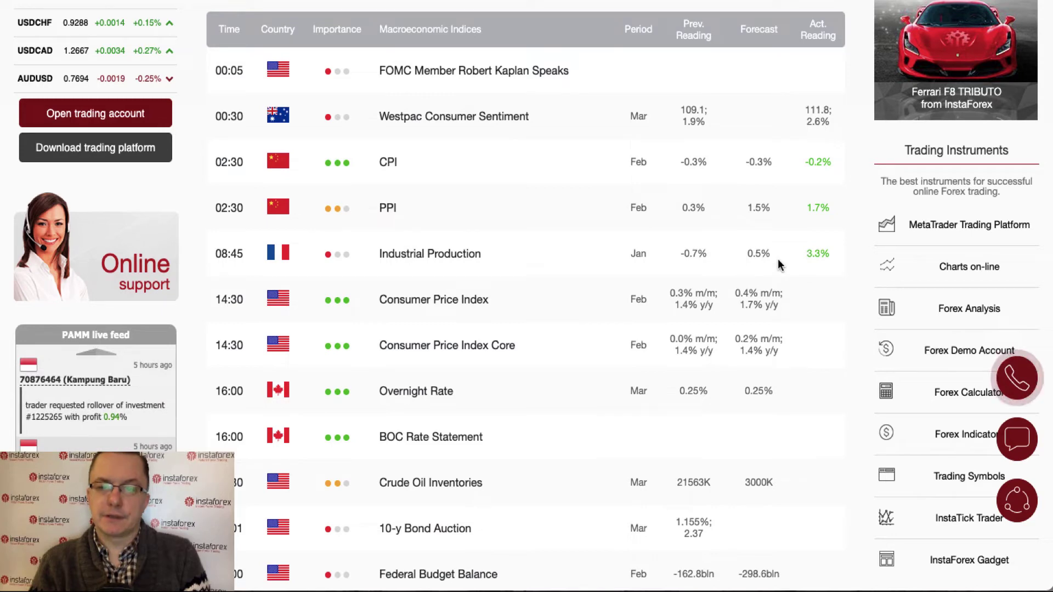
{"action": "scroll", "coordinate": [760, 259], "scroll_direction": "down", "scroll_amount": 3}
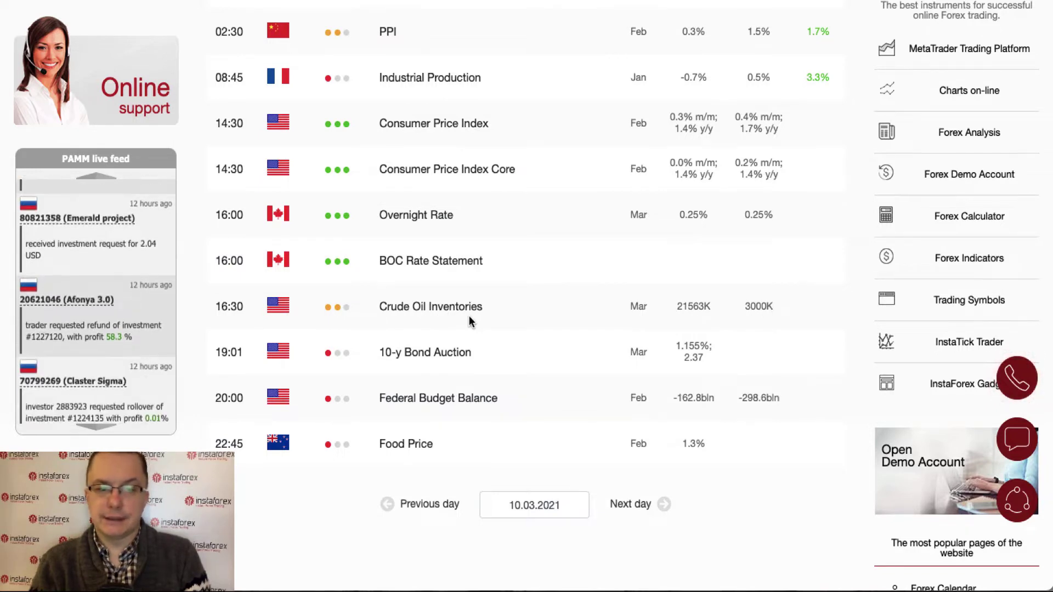
{"action": "scroll", "coordinate": [470, 319], "scroll_direction": "up", "scroll_amount": 3}
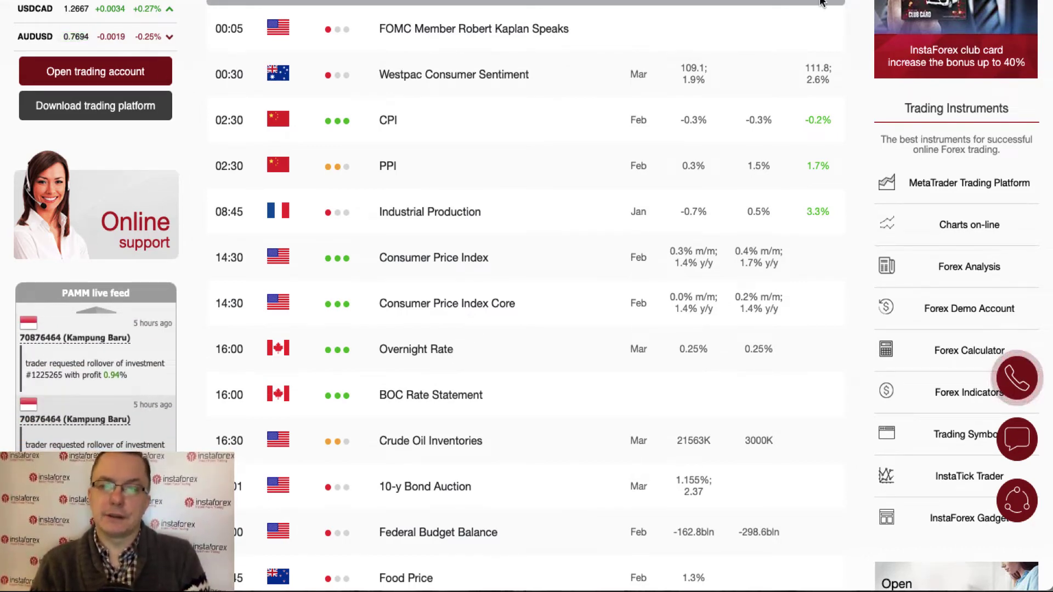
Frame the USDCAD daily chart on recent candles around the (A)-(B)-(C) wave, with a compressed price scale.
{"action": "key", "text": "alt+Tab"}
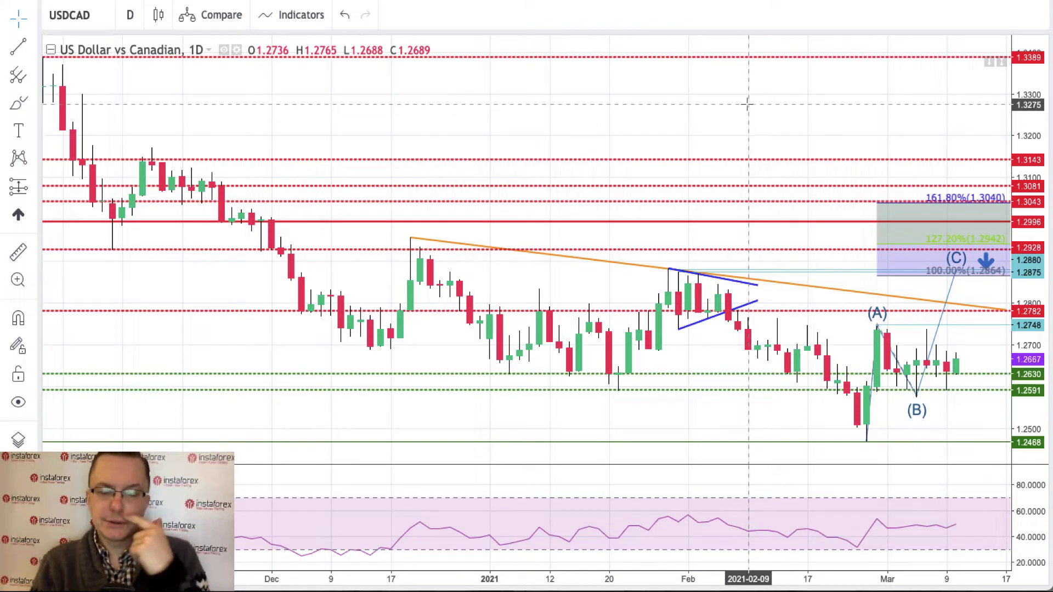
{"action": "left_click_drag", "start_coordinate": [785, 106], "coordinate": [511, 110]}
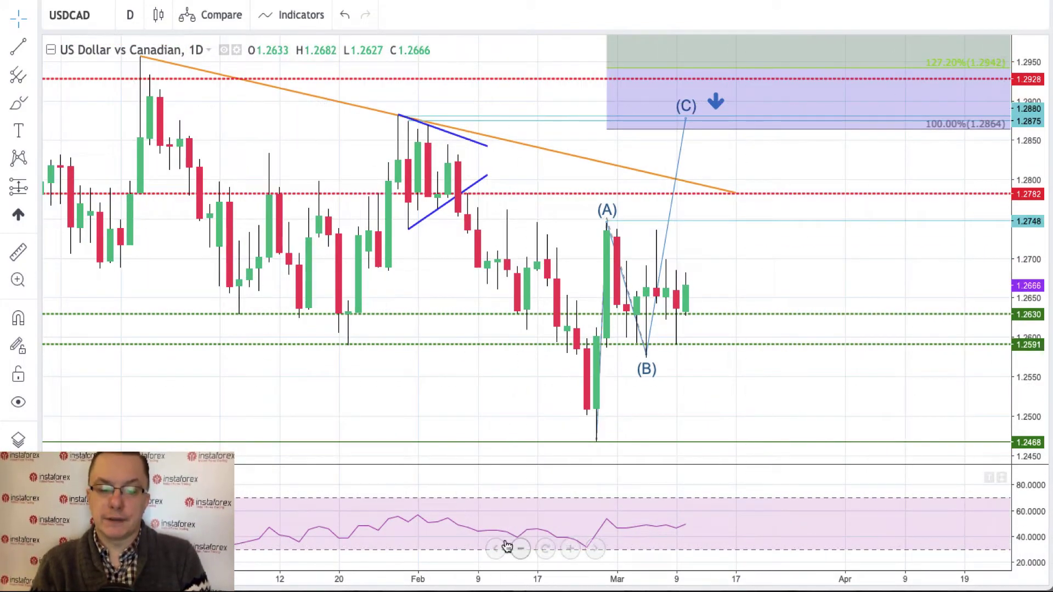
{"action": "left_click", "coordinate": [569, 551]}
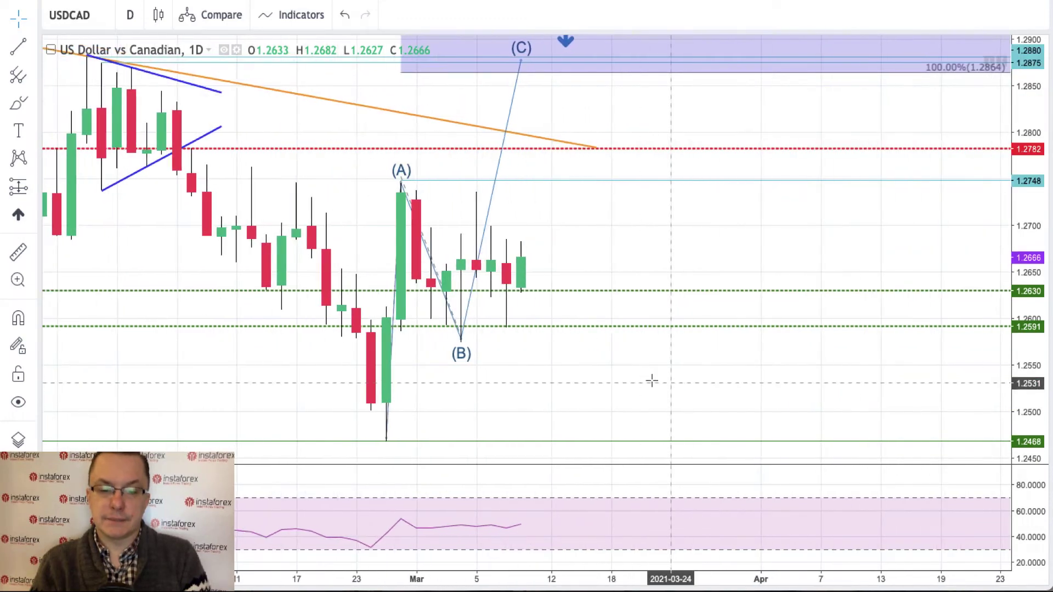
{"action": "left_click_drag", "start_coordinate": [740, 383], "coordinate": [848, 379]}
{"action": "left_click_drag", "start_coordinate": [1049, 258], "coordinate": [1049, 285]}
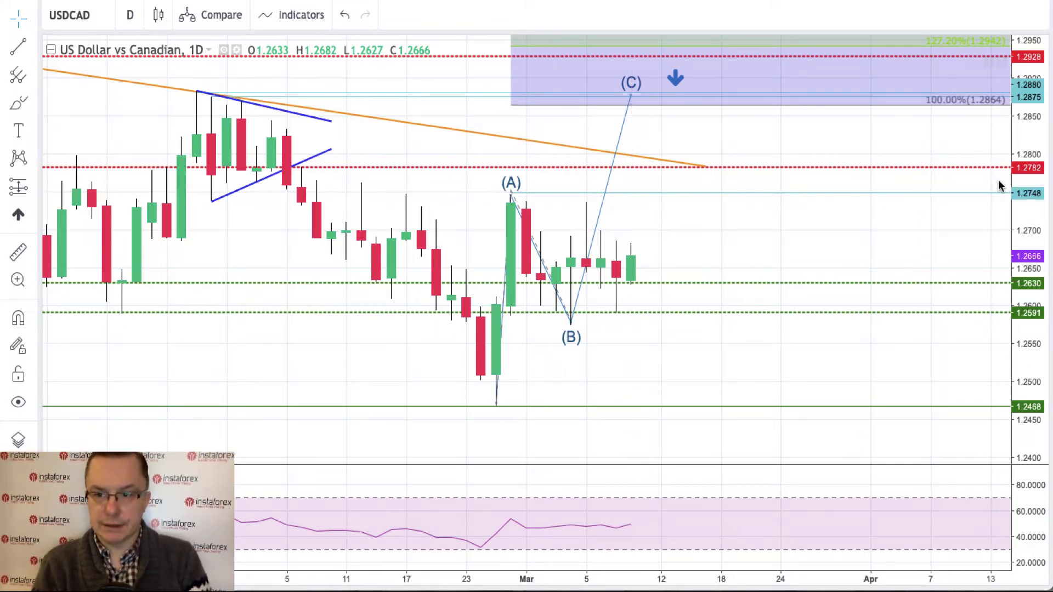
{"action": "left_click_drag", "start_coordinate": [1031, 132], "coordinate": [1031, 165]}
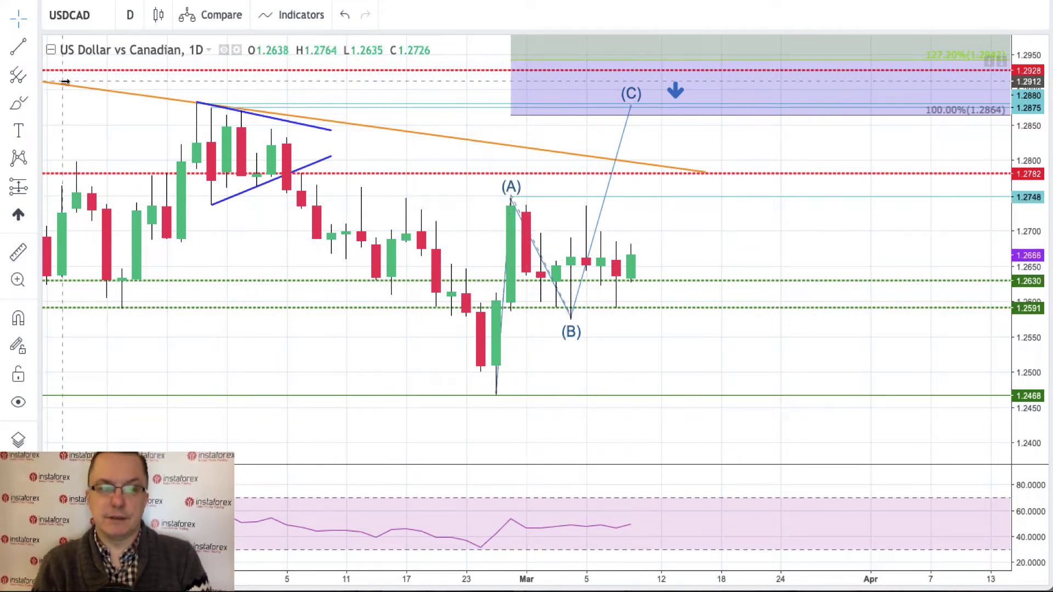
Draw the upper blue trend line from the early-March high to 12 March.
{"action": "left_click", "coordinate": [32, 48]}
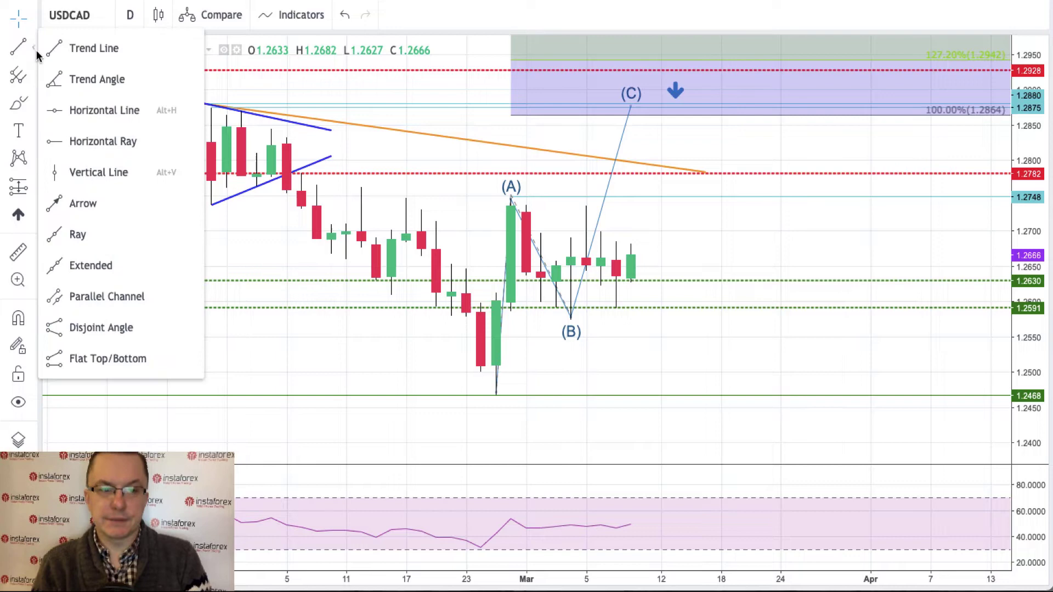
{"action": "left_click", "coordinate": [98, 55]}
{"action": "left_click", "coordinate": [586, 206]}
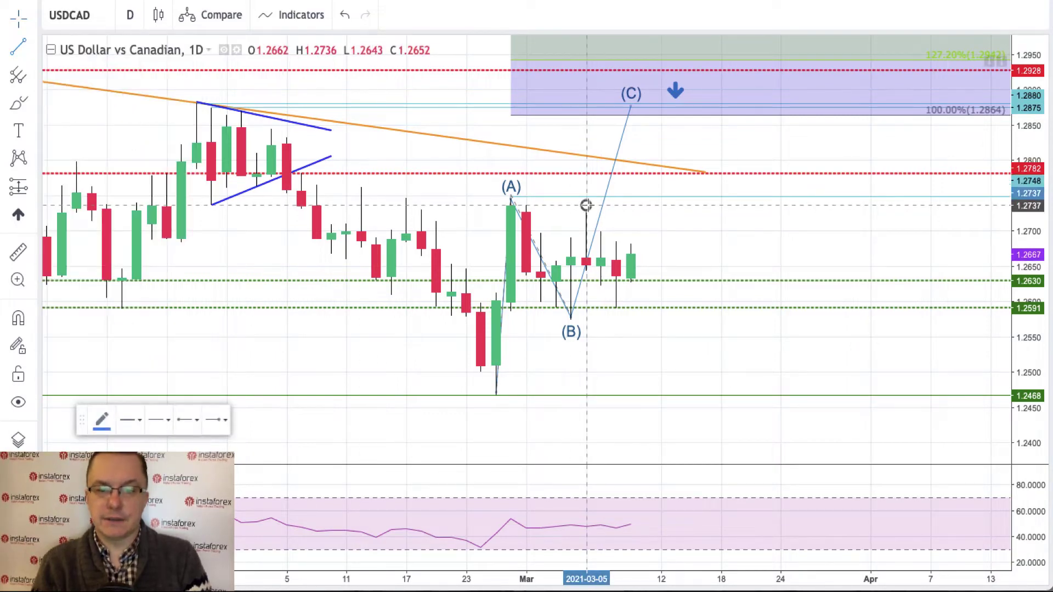
{"action": "left_click", "coordinate": [675, 265]}
{"action": "left_click_drag", "start_coordinate": [676, 266], "coordinate": [661, 272]}
Draw the lower trend line from the (B) low to 12 March and raise the upper line's start.
{"action": "left_click", "coordinate": [33, 48]}
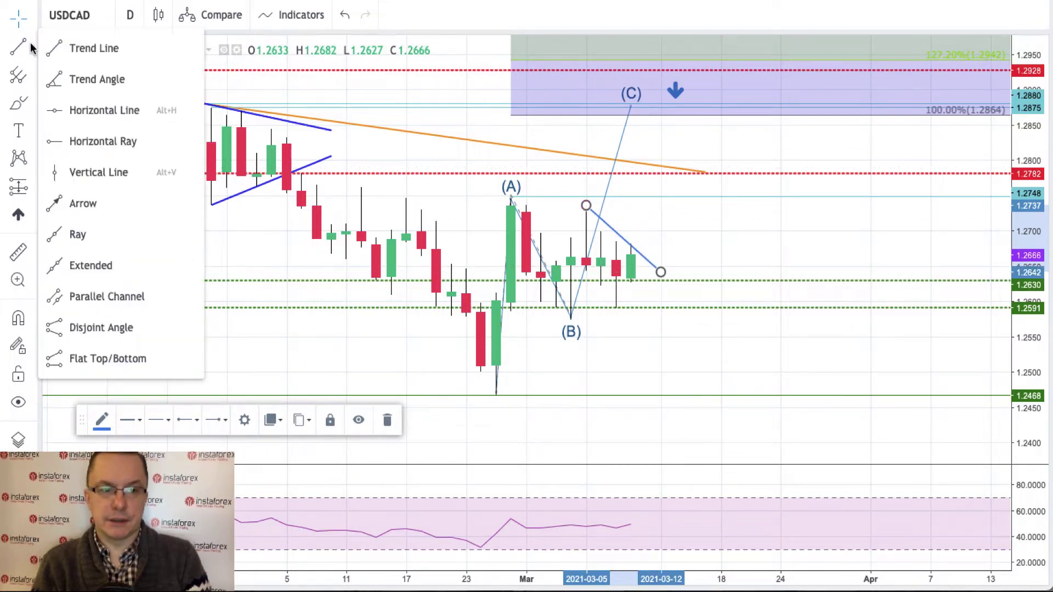
{"action": "left_click", "coordinate": [82, 48]}
{"action": "double_click", "coordinate": [573, 320]}
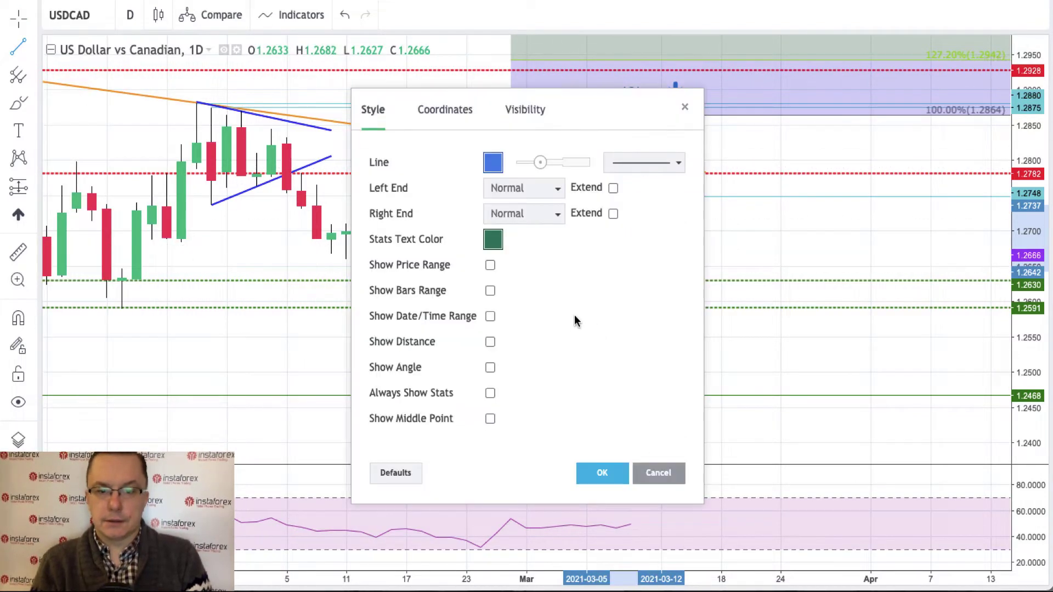
{"action": "left_click", "coordinate": [603, 473]}
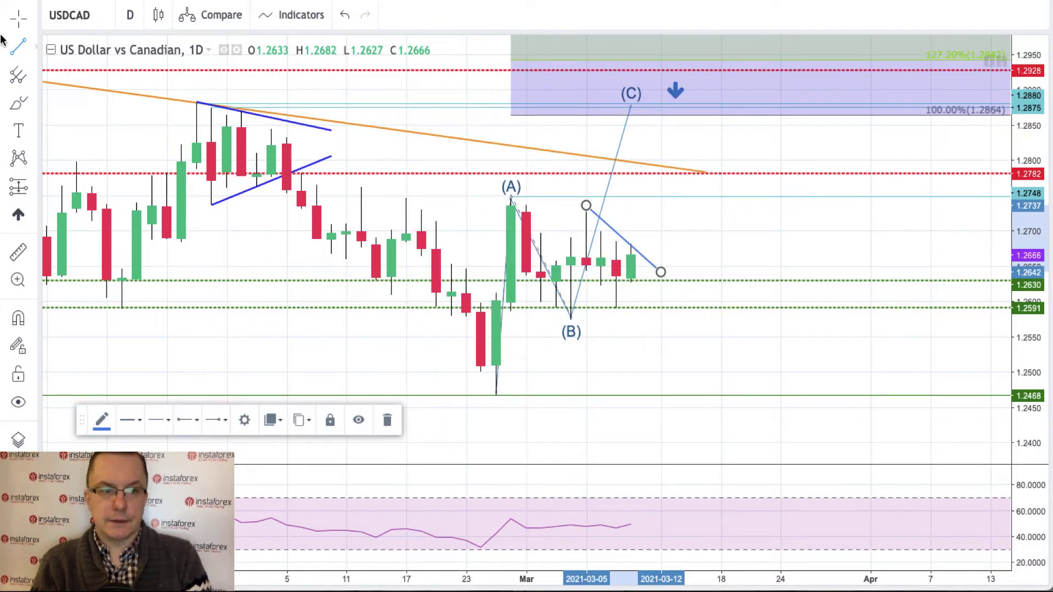
{"action": "left_click", "coordinate": [33, 48]}
{"action": "left_click", "coordinate": [82, 48]}
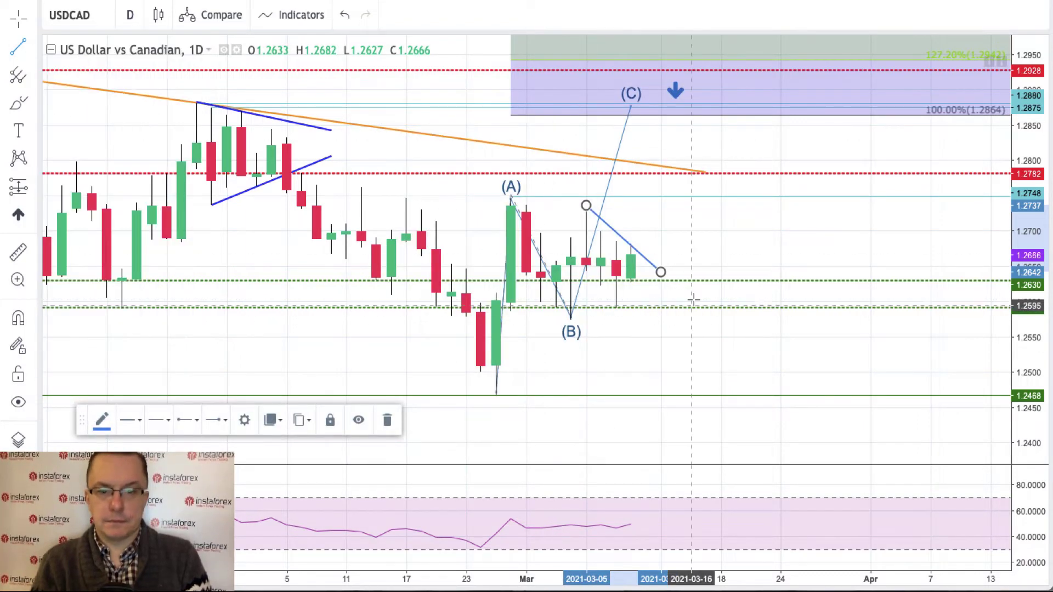
{"action": "left_click", "coordinate": [571, 322]}
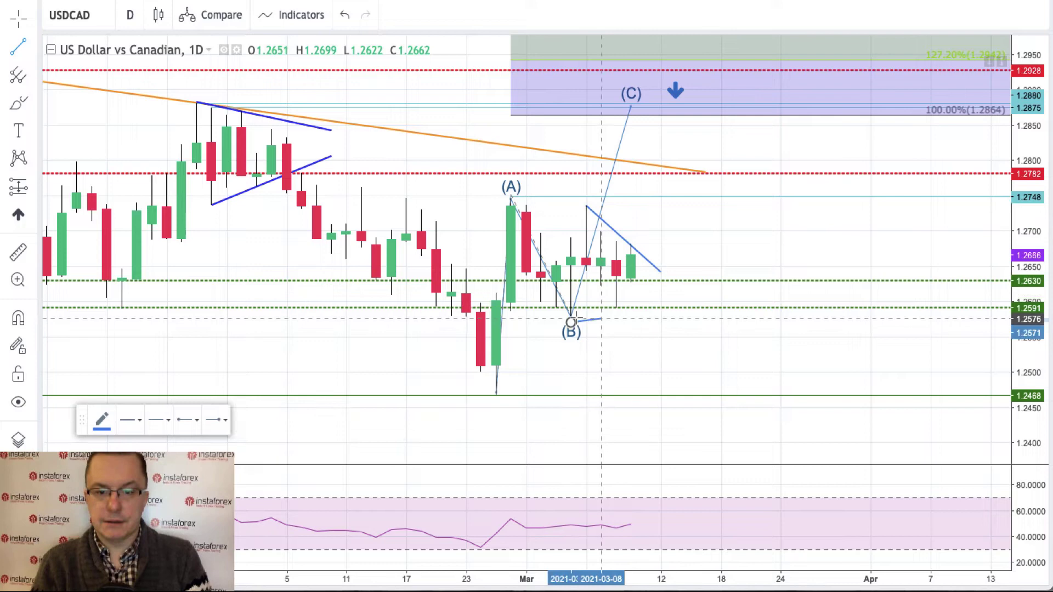
{"action": "left_click", "coordinate": [661, 295]}
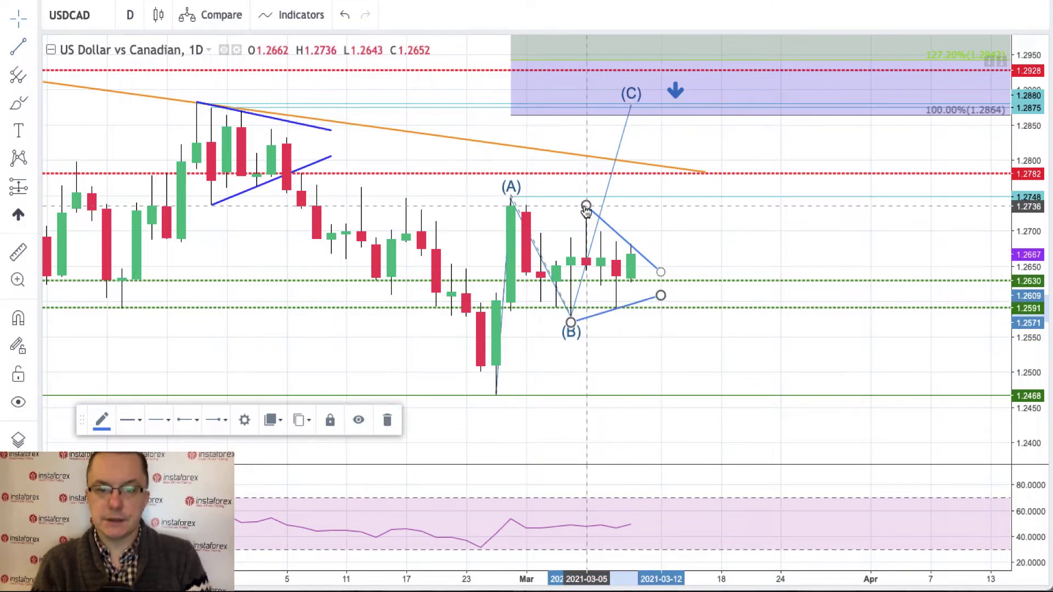
{"action": "left_click_drag", "start_coordinate": [586, 206], "coordinate": [571, 192]}
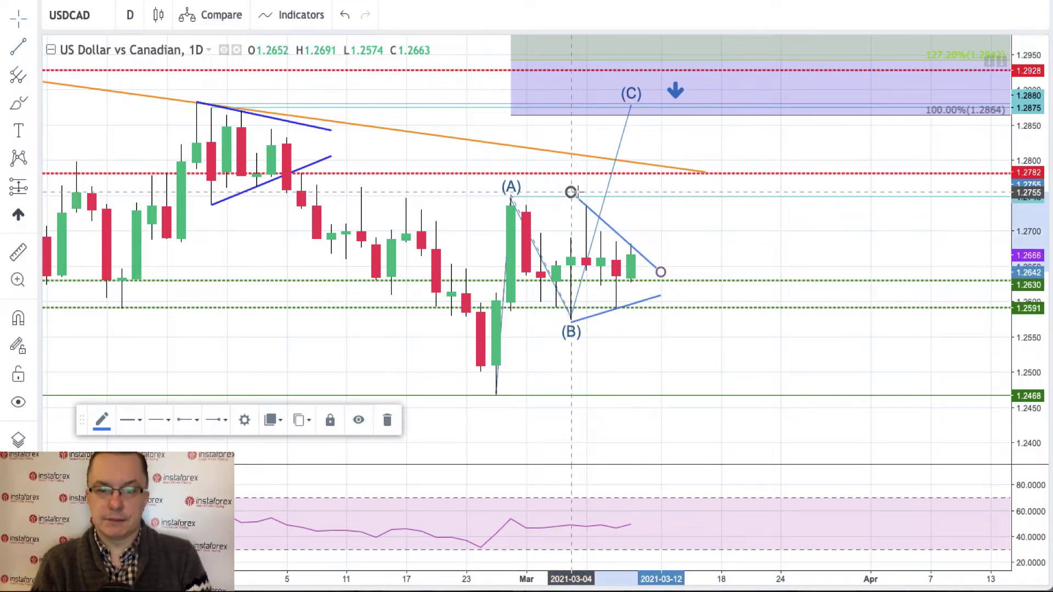
{"action": "left_click", "coordinate": [679, 234]}
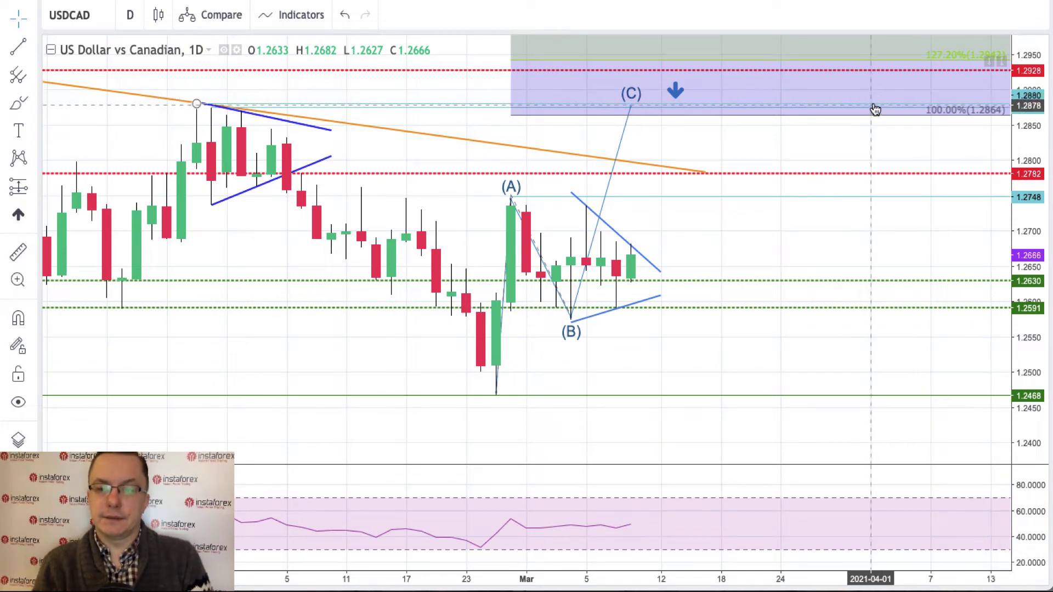
Nudge the light-blue horizontal level to 1.2876.
{"action": "left_click_drag", "start_coordinate": [875, 110], "coordinate": [870, 112]}
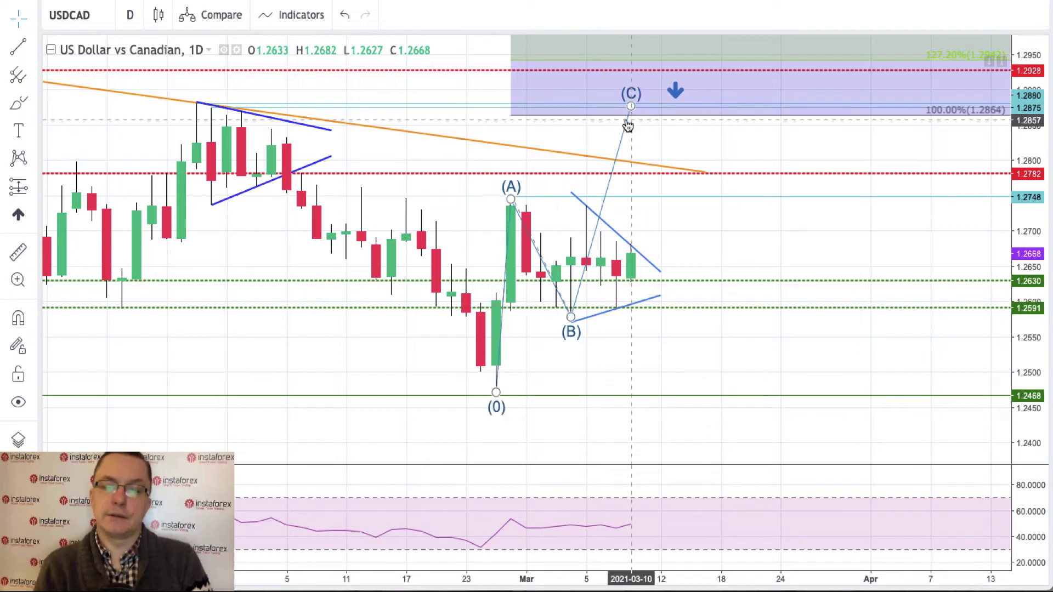
Change the chart symbol to USDJPY.
{"action": "left_click", "coordinate": [103, 13]}
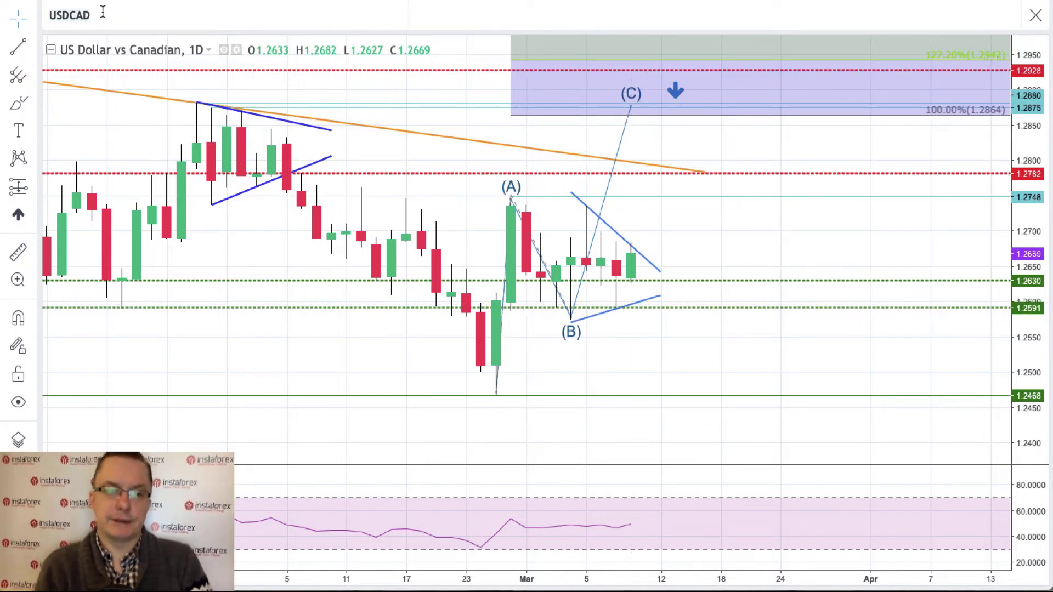
{"action": "key", "text": "ctrl+a"}
{"action": "type", "text": "U"}
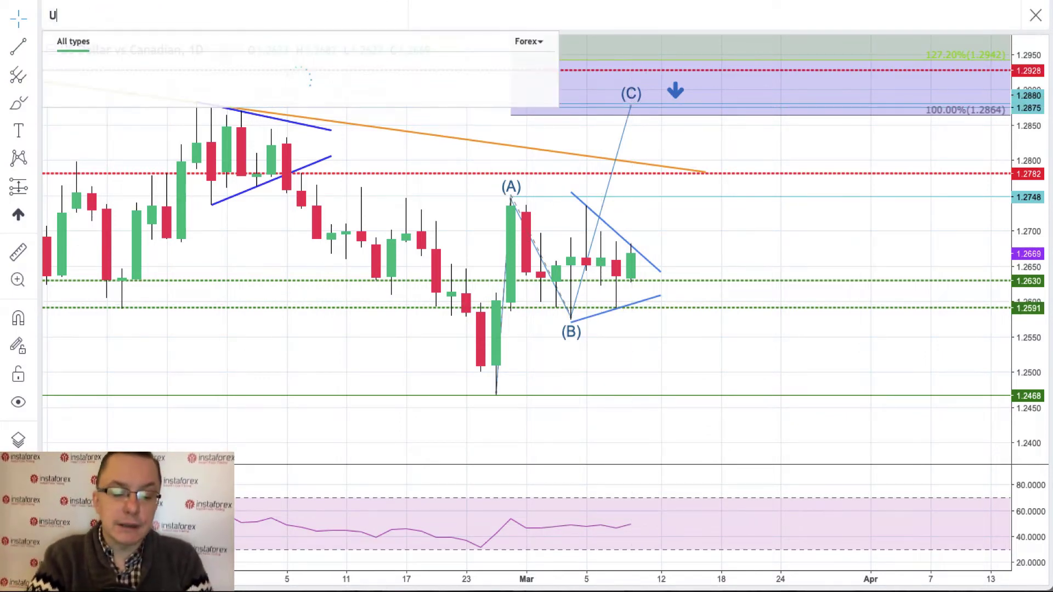
{"action": "type", "text": "SDJPY"}
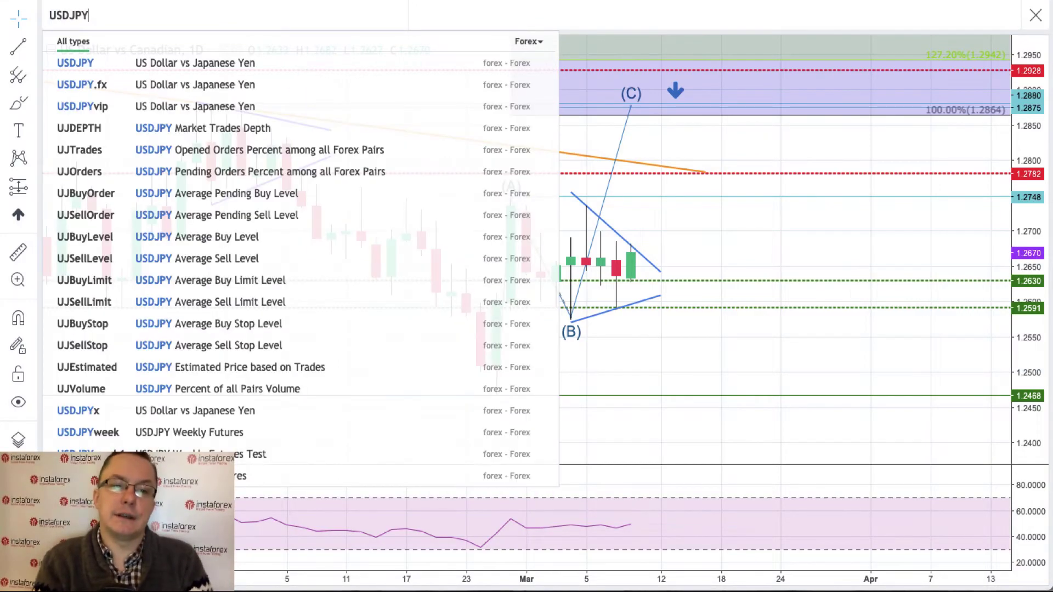
{"action": "key", "text": "Return"}
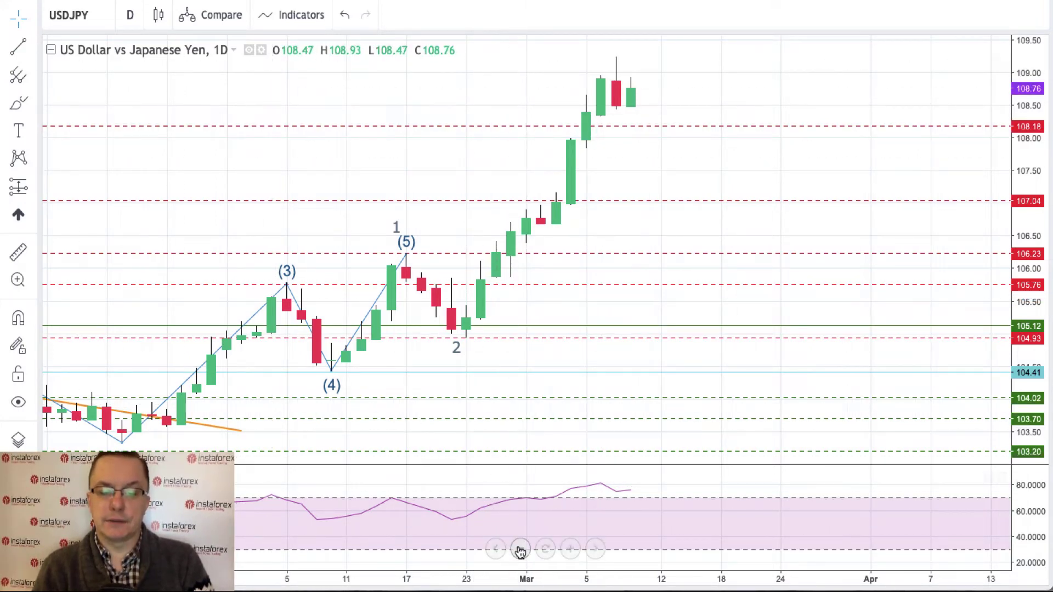
Zoom out back to December so the Pin Bar and wave labels show.
{"action": "left_click", "coordinate": [521, 549]}
{"action": "left_click", "coordinate": [521, 550]}
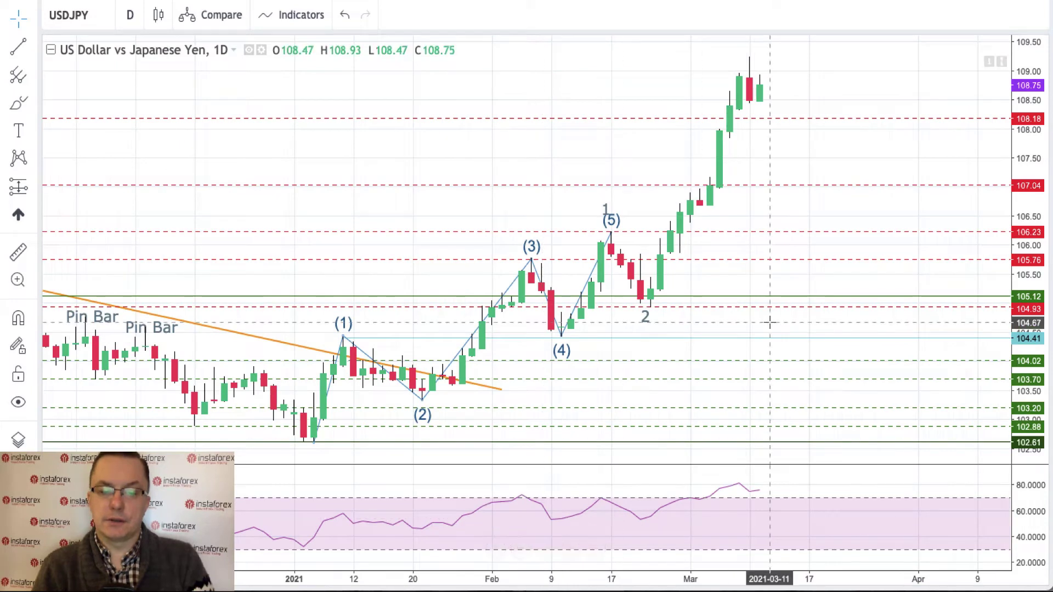
{"action": "left_click", "coordinate": [608, 209]}
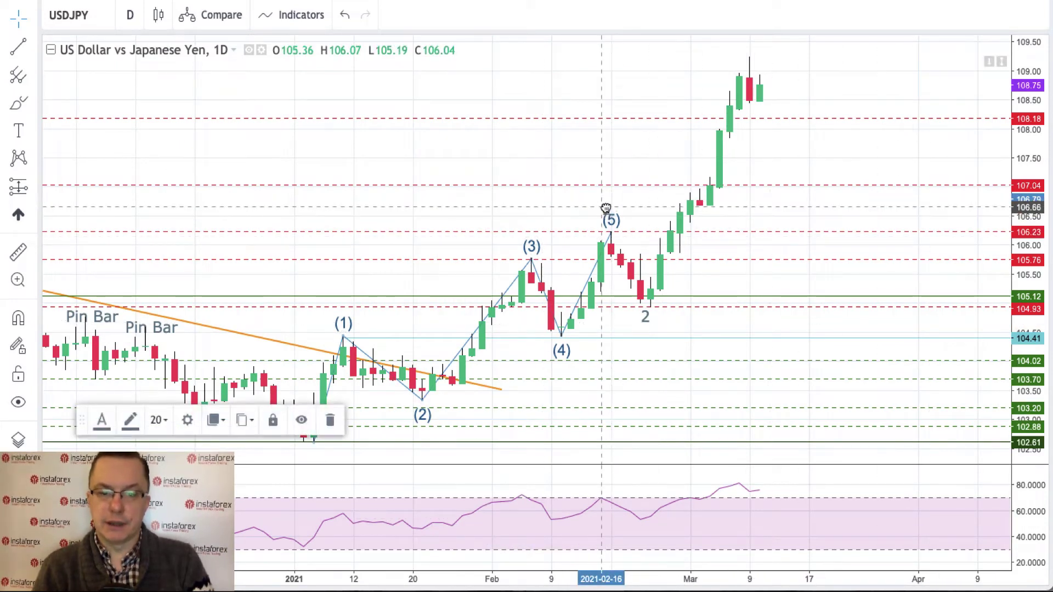
{"action": "left_click", "coordinate": [633, 147]}
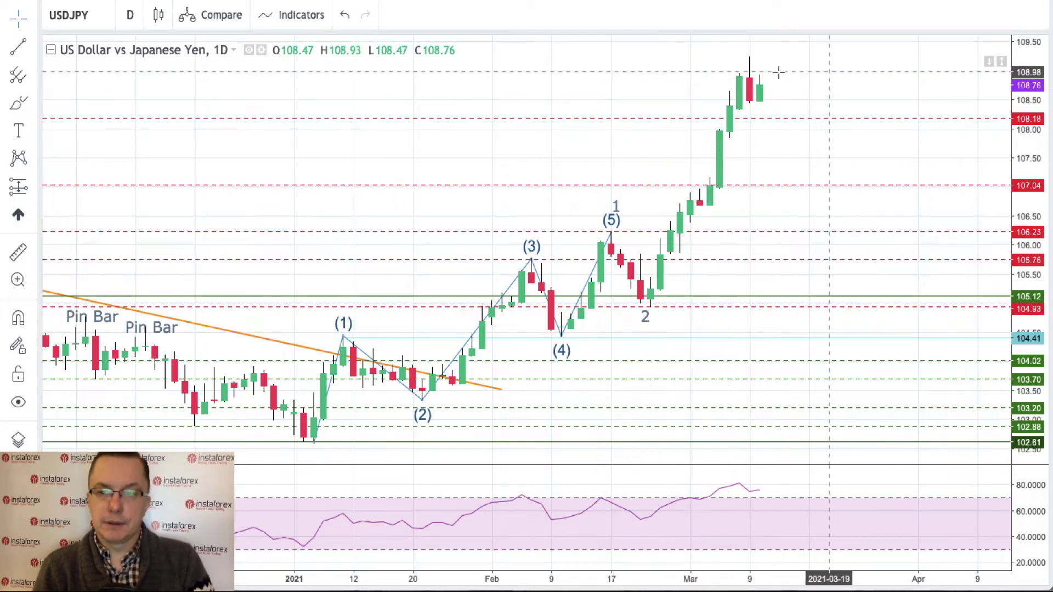
Sketch the wave 3 projection: a down arrow to 108.18, then an up arrow to 109.88.
{"action": "left_click_drag", "start_coordinate": [1032, 82], "coordinate": [1033, 110]}
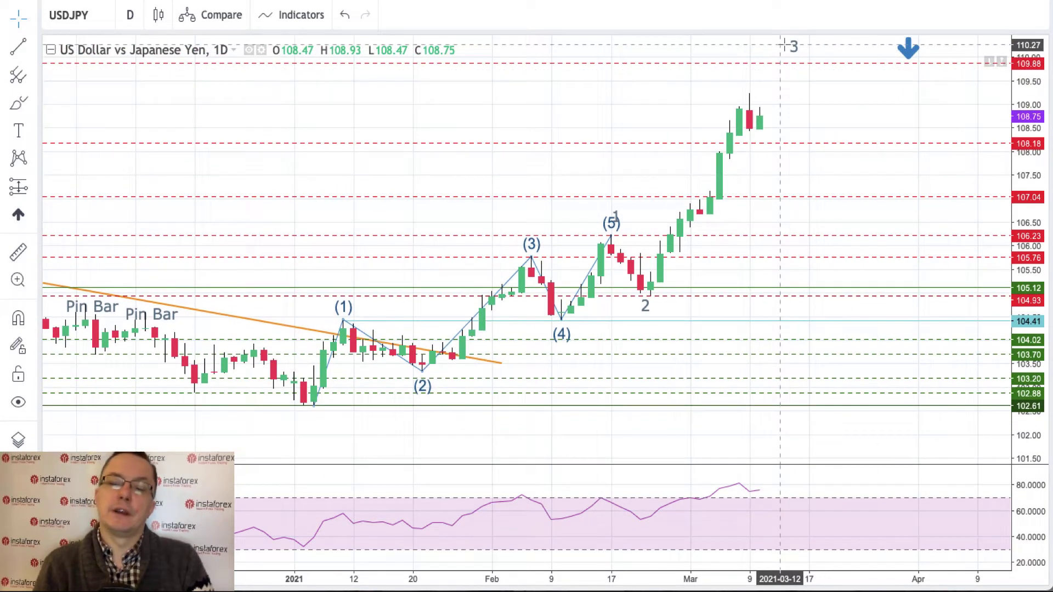
{"action": "left_click", "coordinate": [33, 47]}
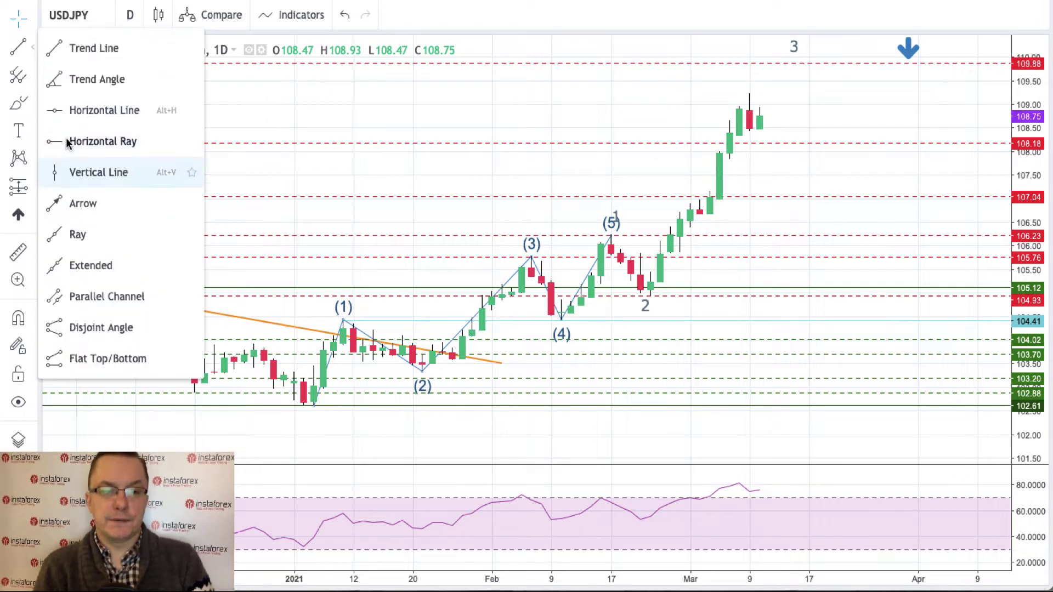
{"action": "left_click", "coordinate": [86, 193]}
{"action": "left_click", "coordinate": [780, 97]}
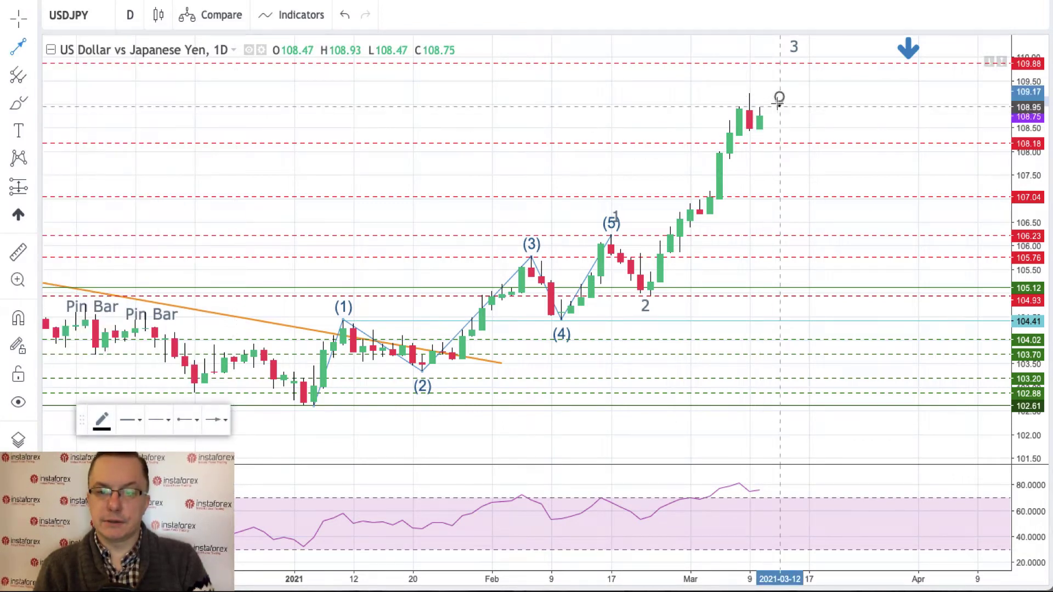
{"action": "left_click", "coordinate": [799, 140]}
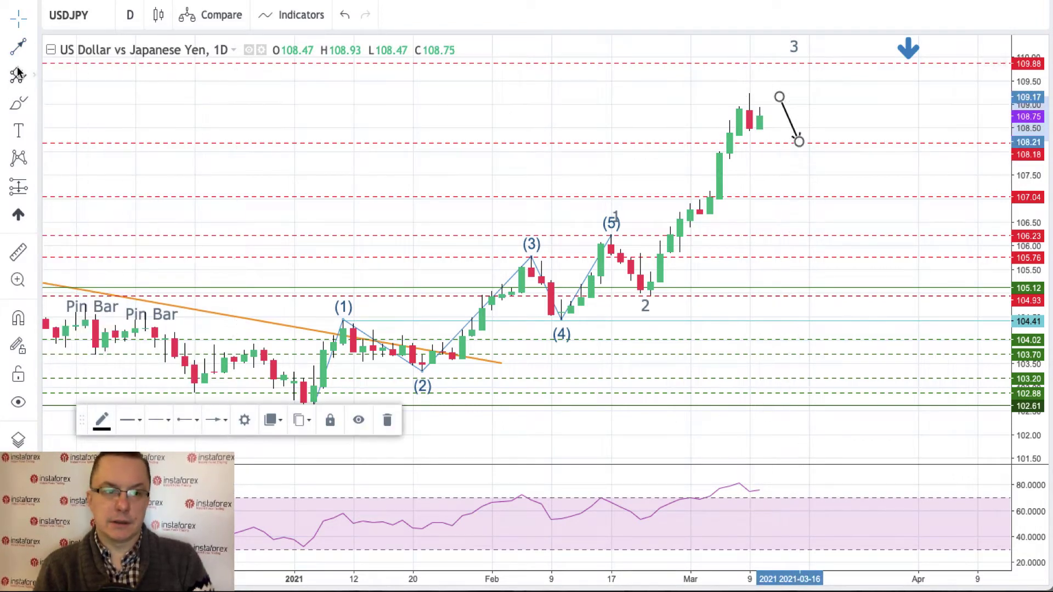
{"action": "left_click", "coordinate": [20, 48]}
{"action": "left_click", "coordinate": [819, 139]}
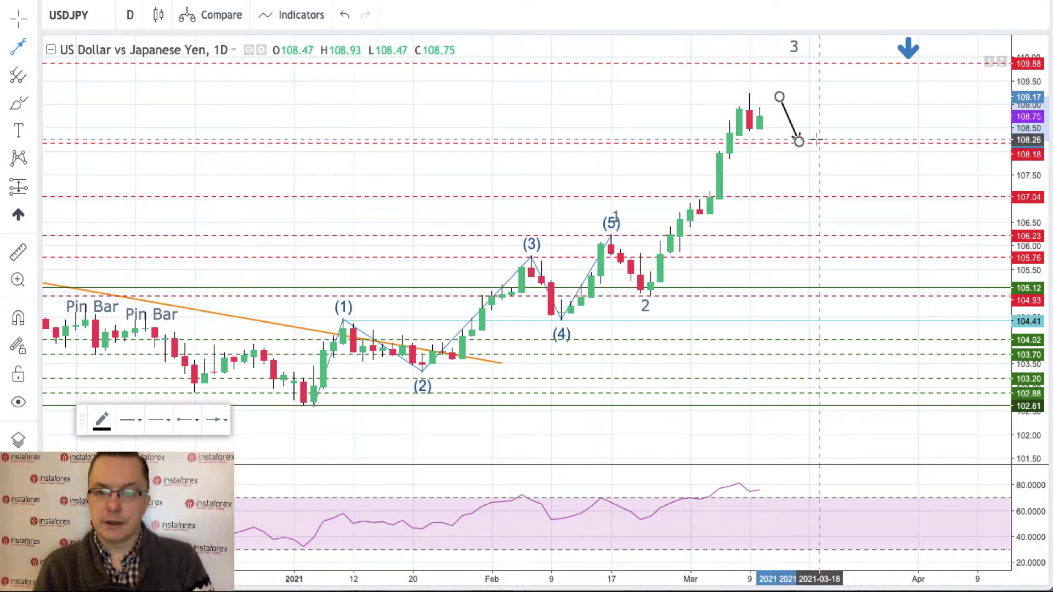
{"action": "left_click", "coordinate": [847, 66]}
{"action": "left_click", "coordinate": [917, 91]}
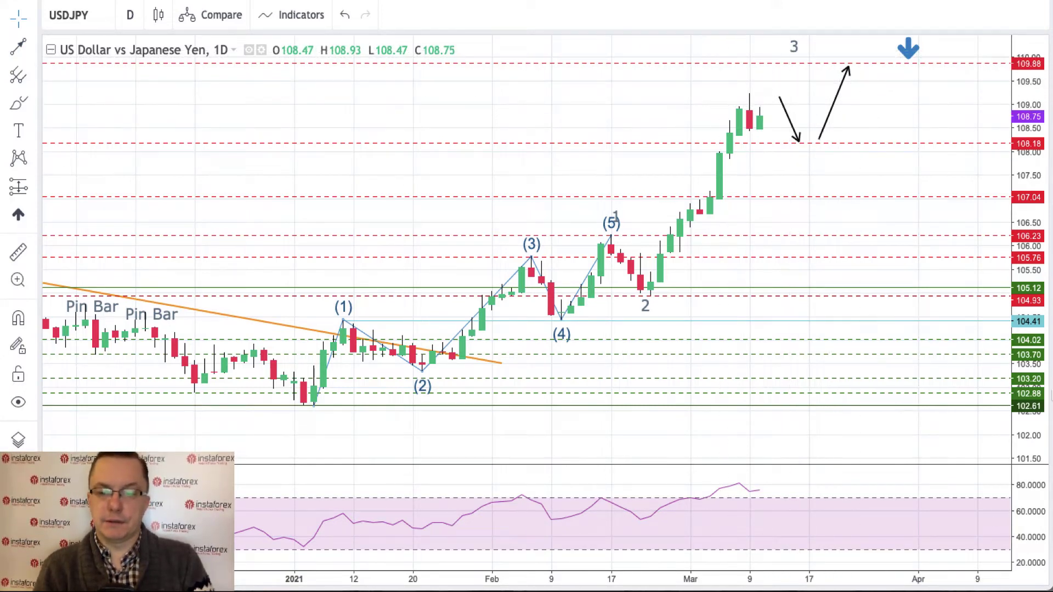
{"action": "mouse_move", "coordinate": [1028, 370]}
{"action": "left_mouse_down"}
{"action": "mouse_move", "coordinate": [1030, 302]}
{"action": "mouse_move", "coordinate": [1029, 367]}
{"action": "left_mouse_up"}
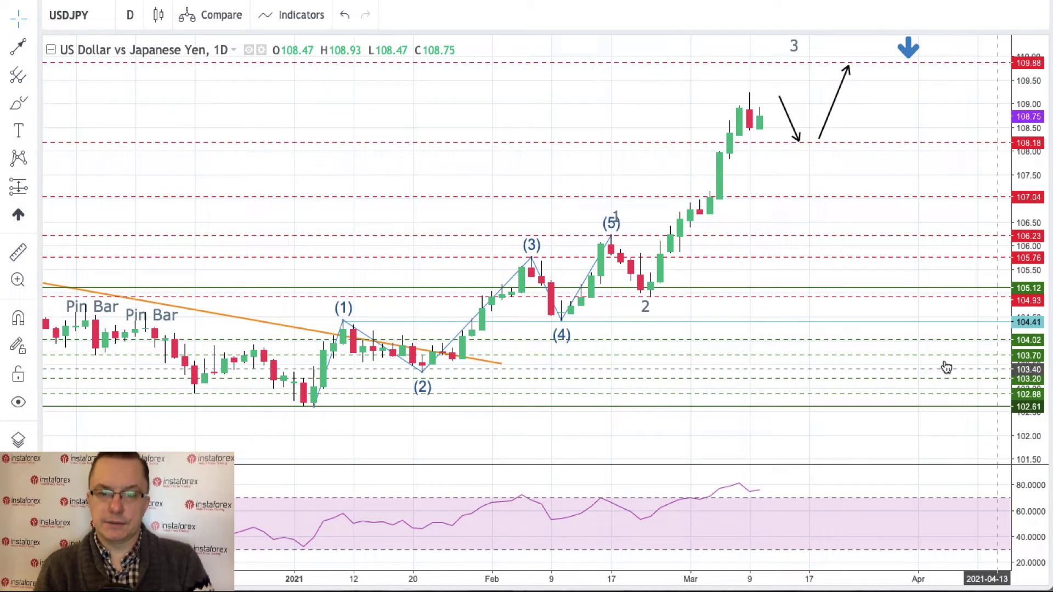
{"action": "left_click_drag", "start_coordinate": [888, 184], "coordinate": [872, 233]}
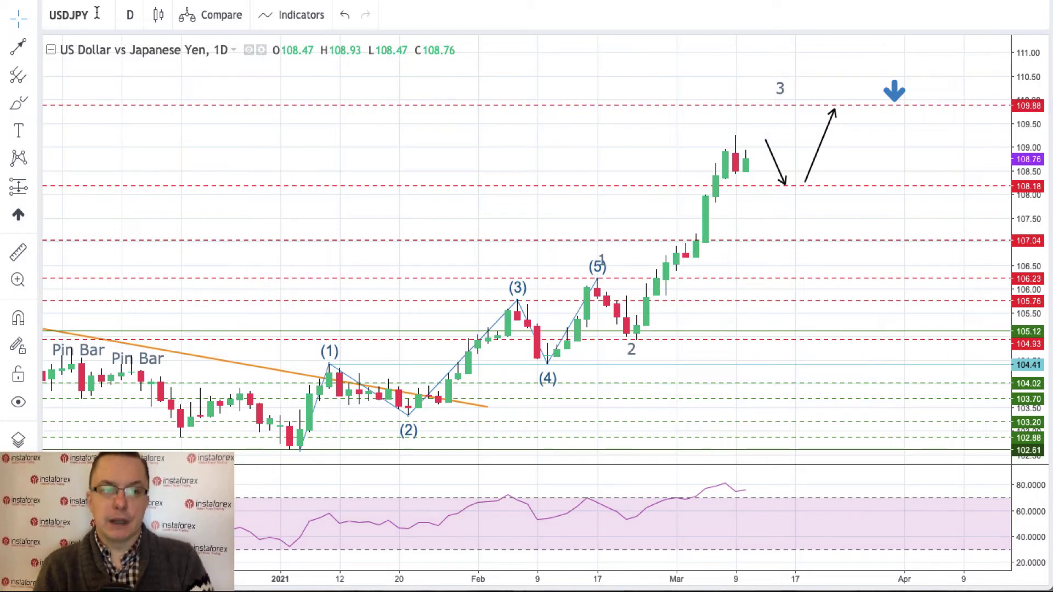
Load the #SPX chart, scale it down to 3520 and zoom out to November onward.
{"action": "left_click", "coordinate": [96, 16]}
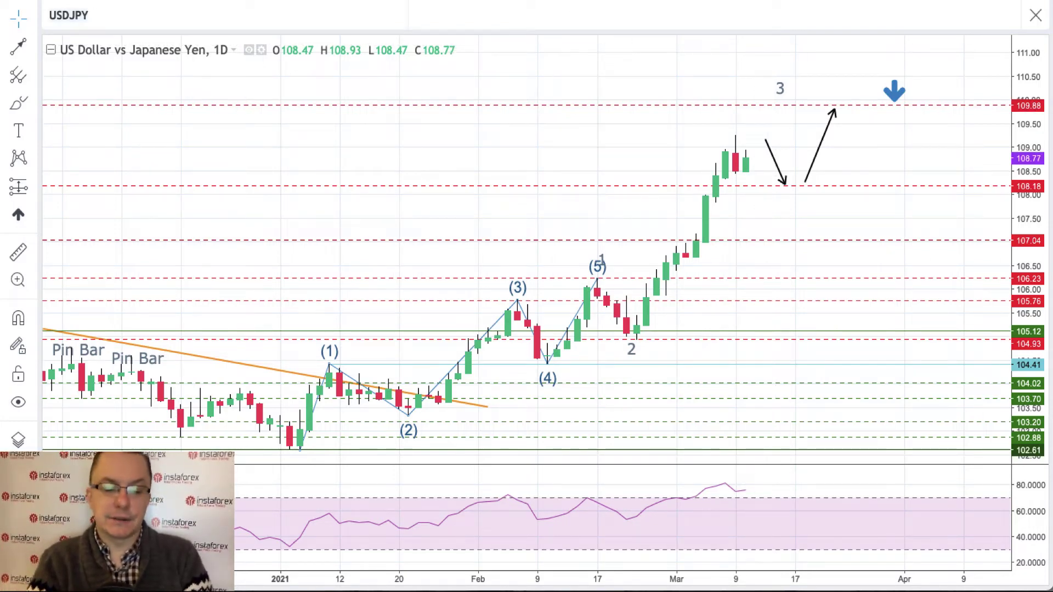
{"action": "type", "text": "SPX"}
{"action": "left_click", "coordinate": [87, 68]}
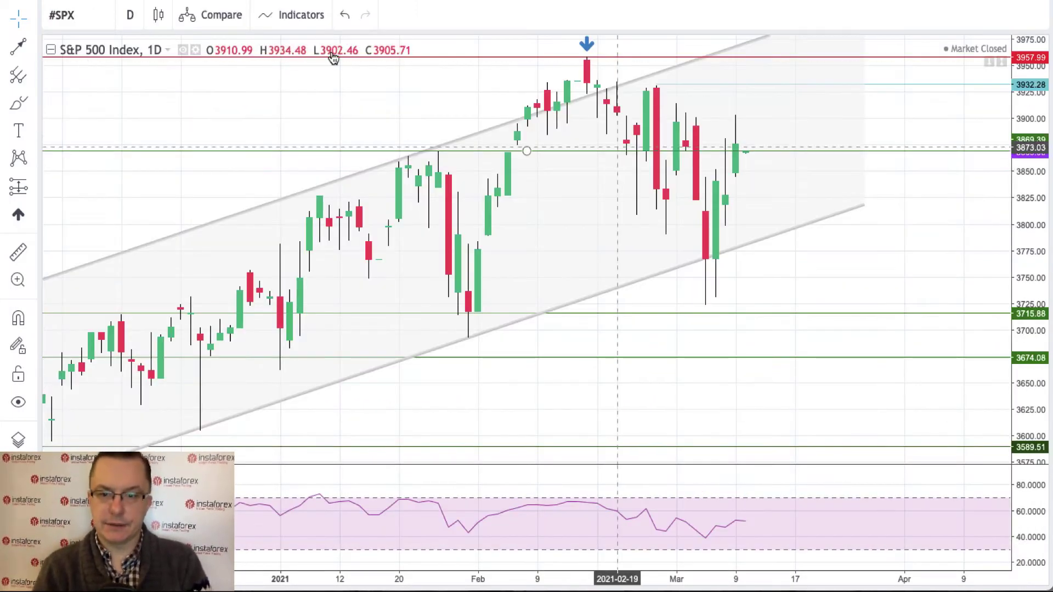
{"action": "left_click_drag", "start_coordinate": [1035, 207], "coordinate": [1030, 266]}
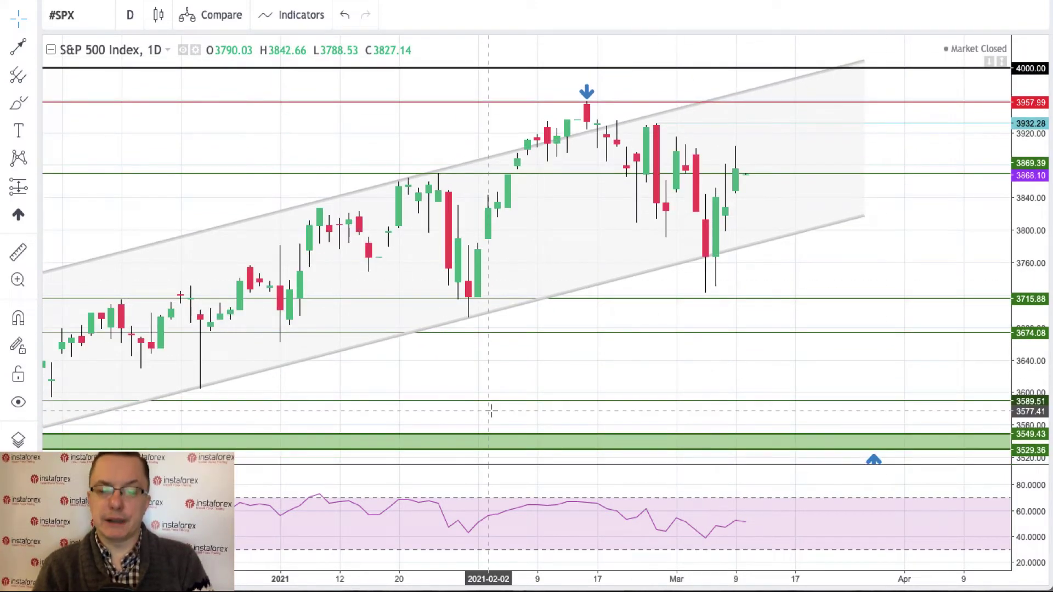
{"action": "left_click", "coordinate": [521, 549]}
{"action": "left_click", "coordinate": [521, 549]}
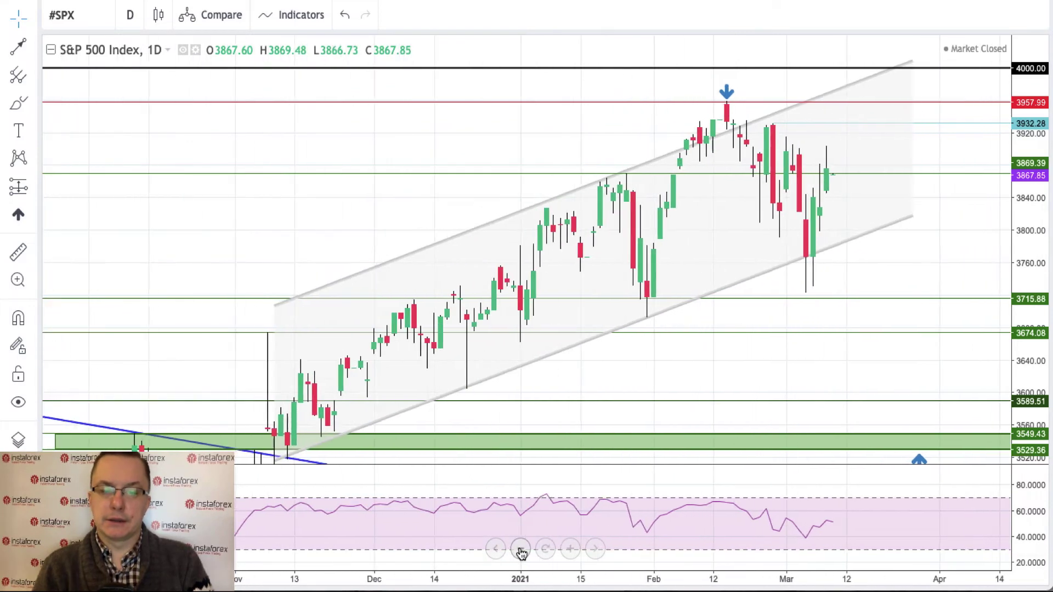
{"action": "left_click_drag", "start_coordinate": [925, 254], "coordinate": [905, 214]}
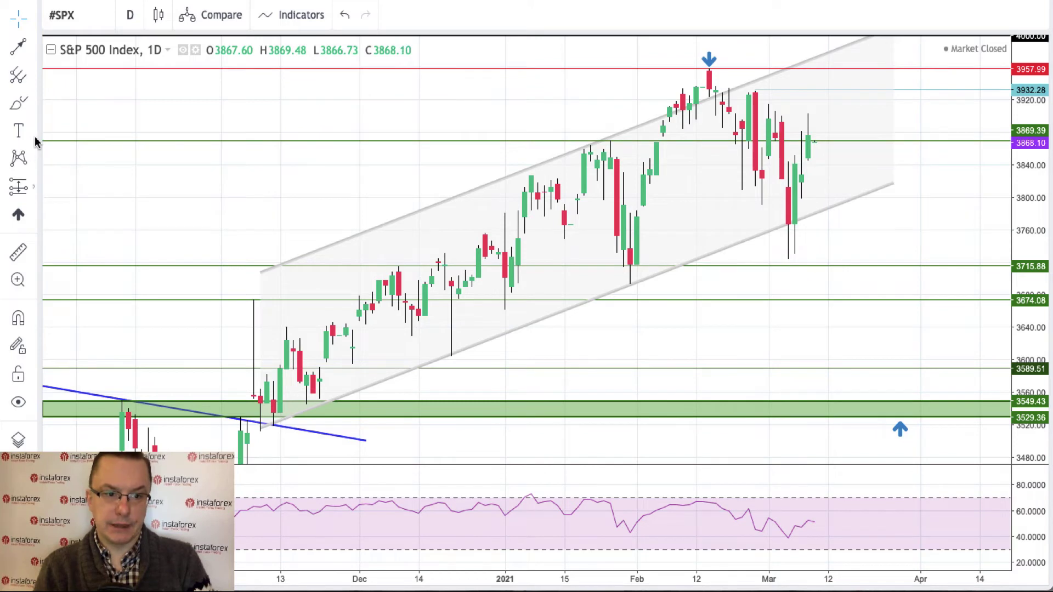
Add a Price Range from the 3957.99 February high to the March low, showing -234.14 (-5.92%).
{"action": "left_click", "coordinate": [32, 188]}
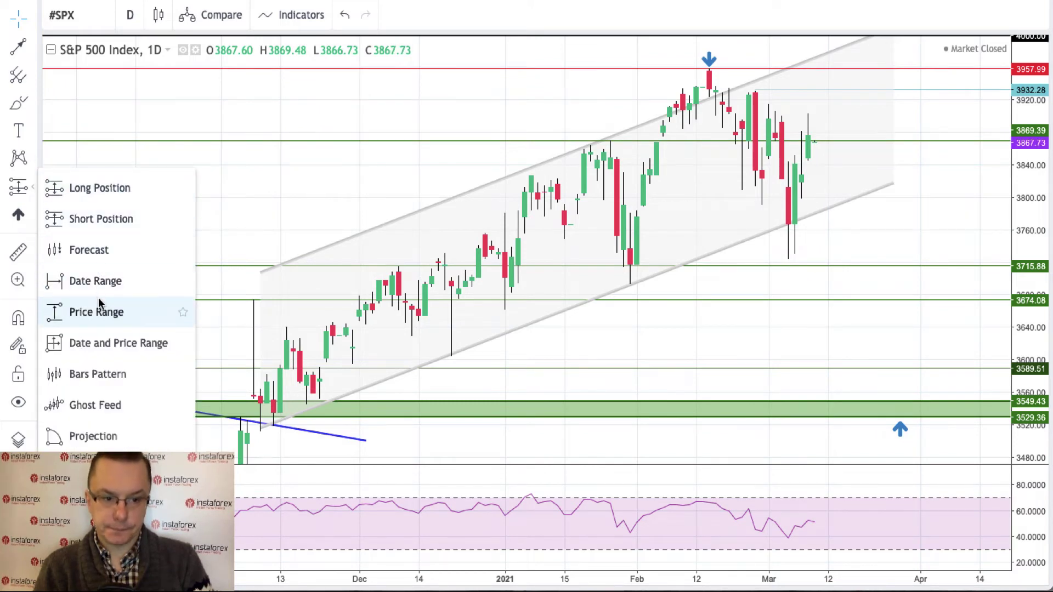
{"action": "left_click", "coordinate": [96, 312]}
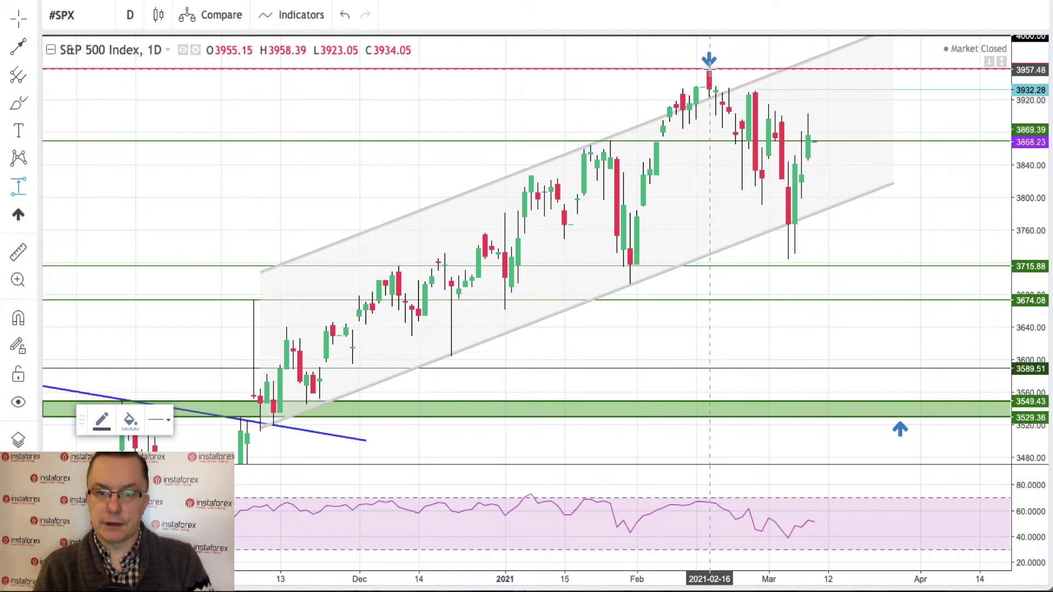
{"action": "left_click", "coordinate": [709, 68]}
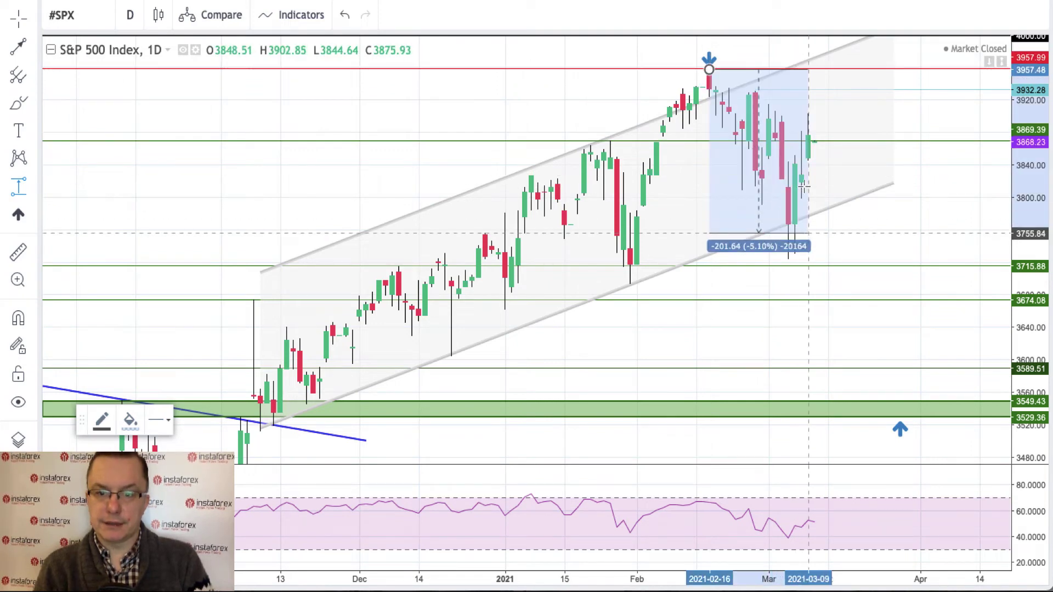
{"action": "left_click", "coordinate": [835, 259]}
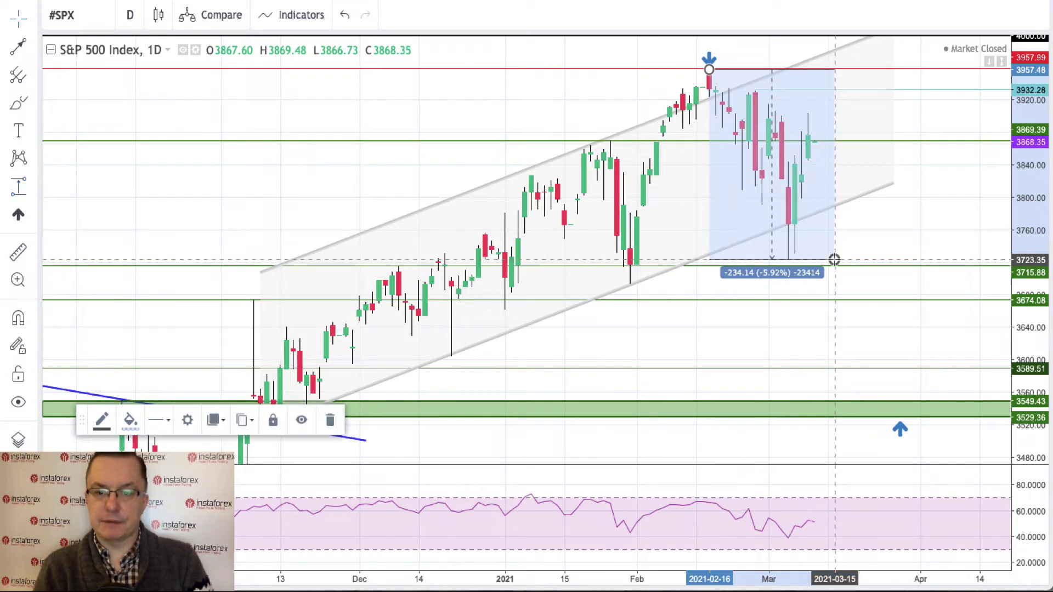
{"action": "left_click", "coordinate": [927, 213]}
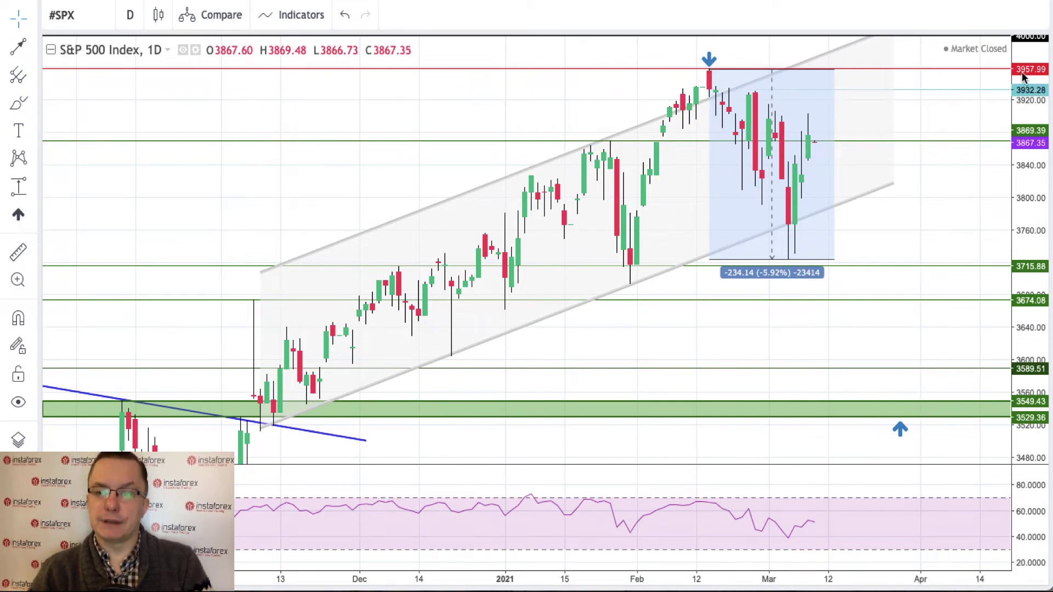
Load the #INDU Dow Jones chart and stretch its candles taller.
{"action": "left_click", "coordinate": [87, 15]}
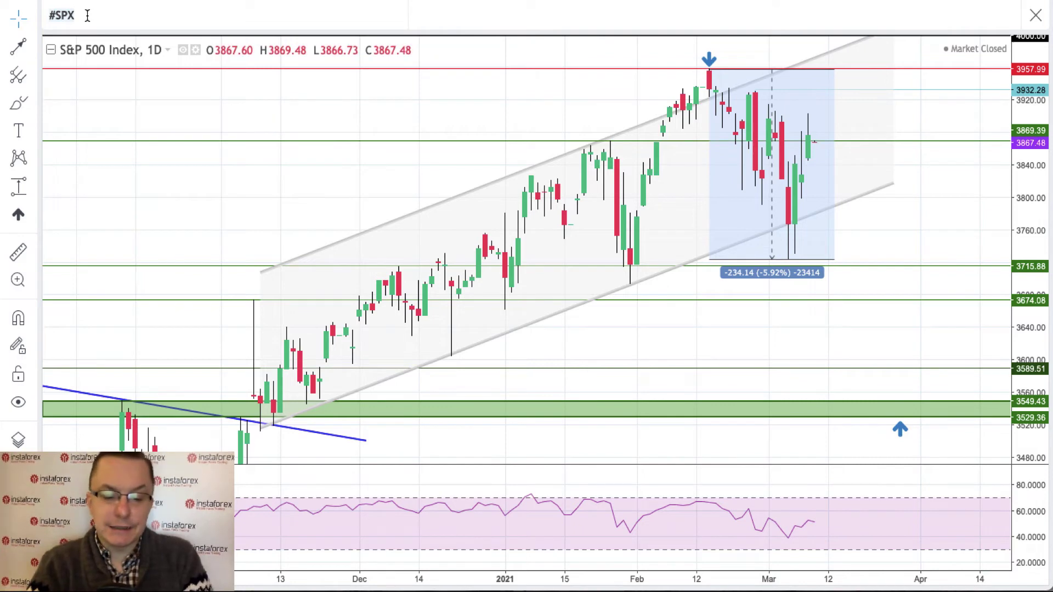
{"action": "key", "text": "BackSpace"}
{"action": "key", "text": "BackSpace"}
{"action": "key", "text": "BackSpace"}
{"action": "key", "text": "BackSpace"}
{"action": "type", "text": "IN"}
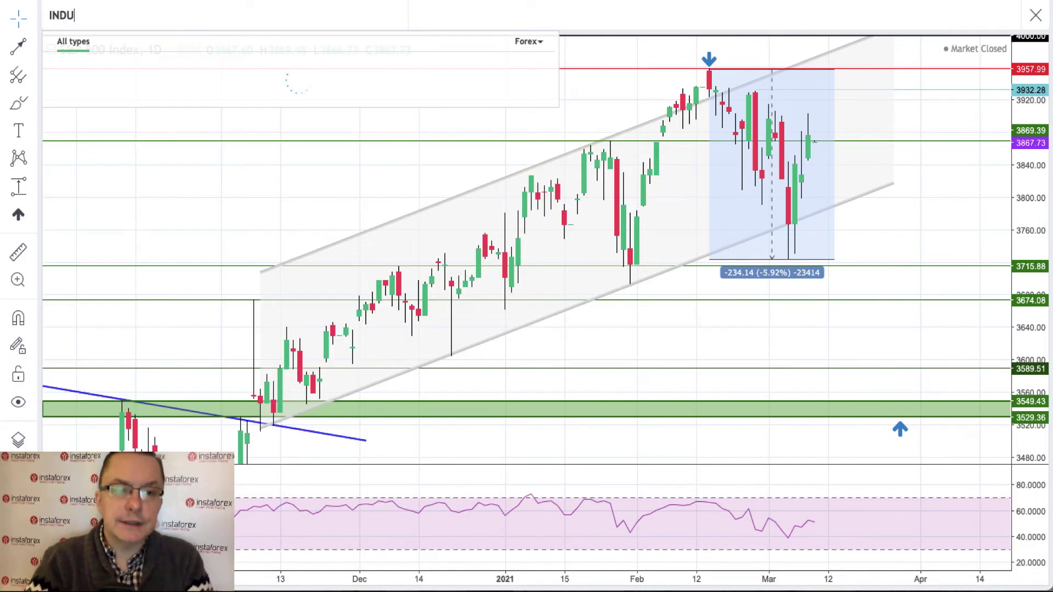
{"action": "type", "text": "DU"}
{"action": "left_click", "coordinate": [93, 86]}
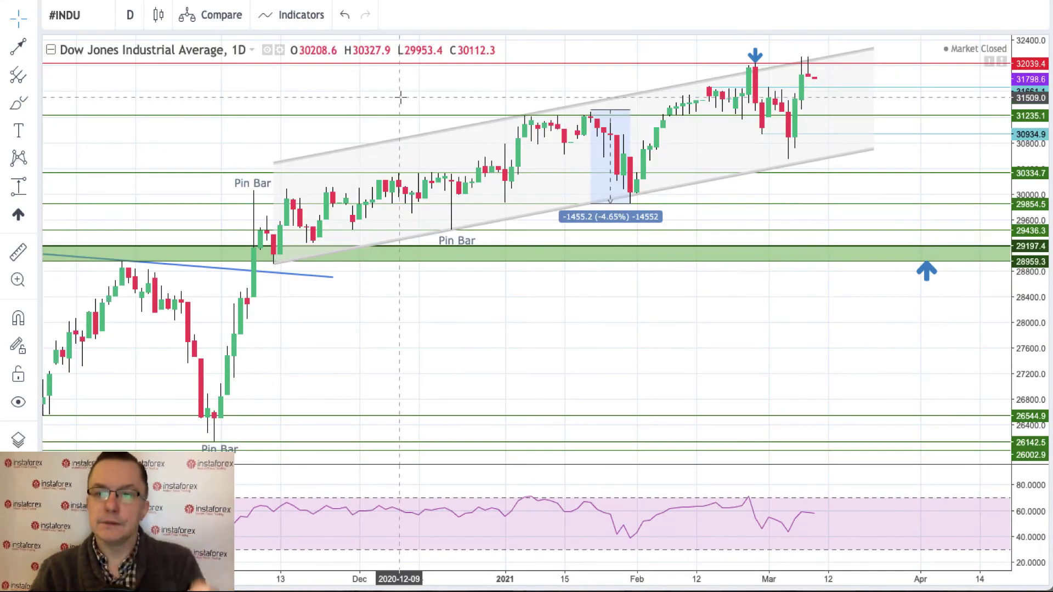
{"action": "left_click_drag", "start_coordinate": [1033, 163], "coordinate": [1031, 115]}
{"action": "left_click_drag", "start_coordinate": [920, 133], "coordinate": [863, 265]}
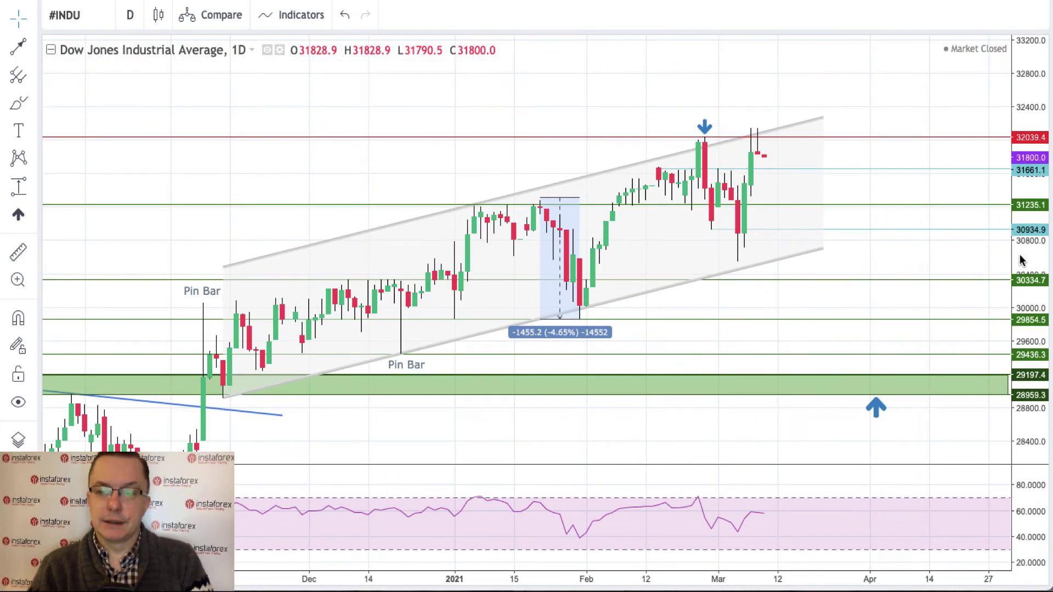
{"action": "left_click_drag", "start_coordinate": [1022, 261], "coordinate": [1034, 186]}
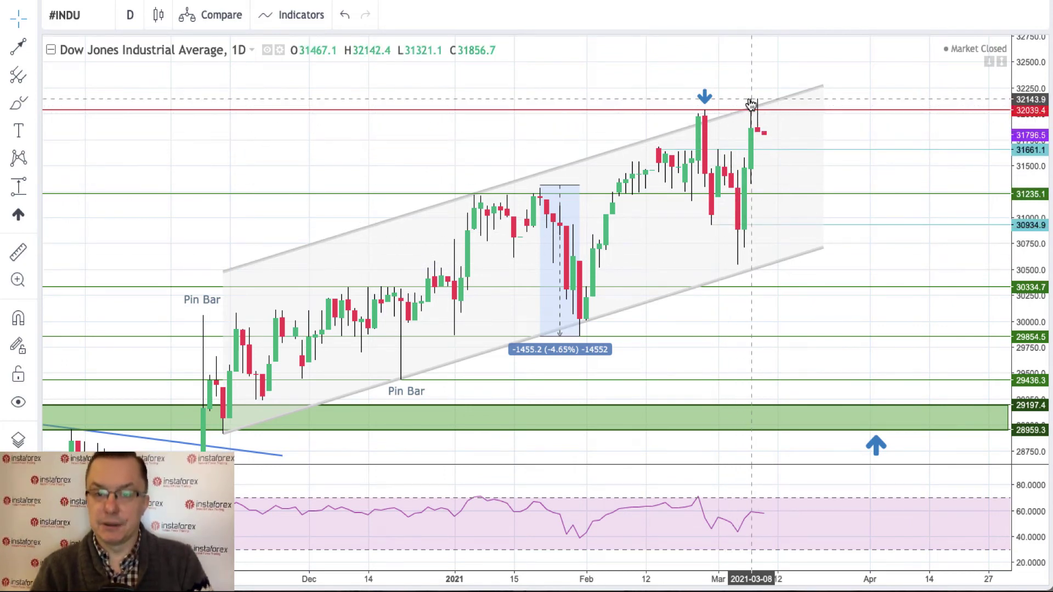
Lower a red resistance line to 32143.9 and move the down arrow above the March high.
{"action": "left_click", "coordinate": [802, 115]}
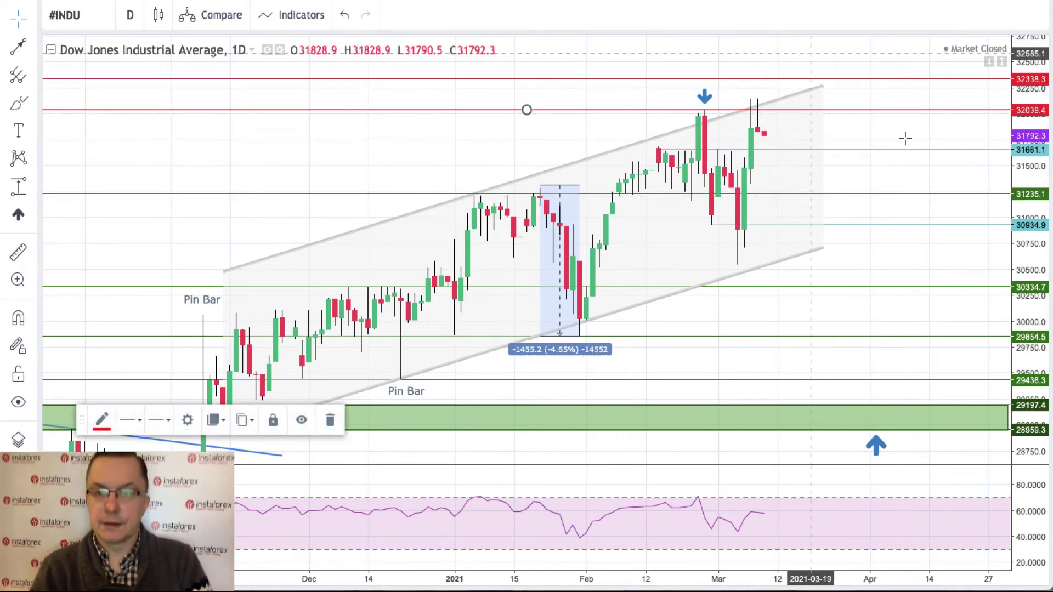
{"action": "left_click_drag", "start_coordinate": [825, 81], "coordinate": [826, 104]}
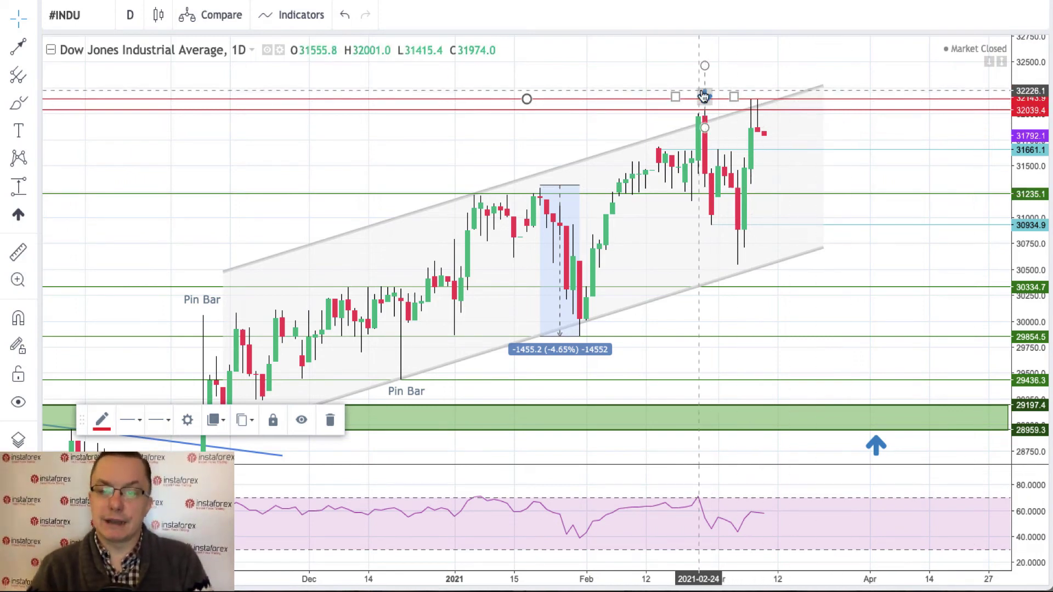
{"action": "left_click_drag", "start_coordinate": [705, 95], "coordinate": [753, 85]}
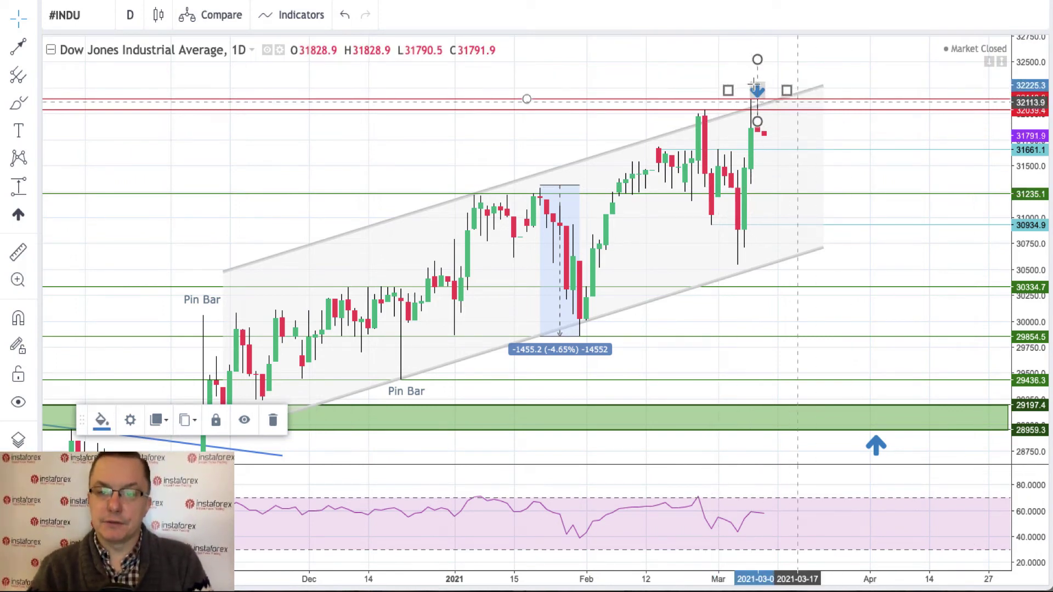
{"action": "left_click", "coordinate": [877, 141]}
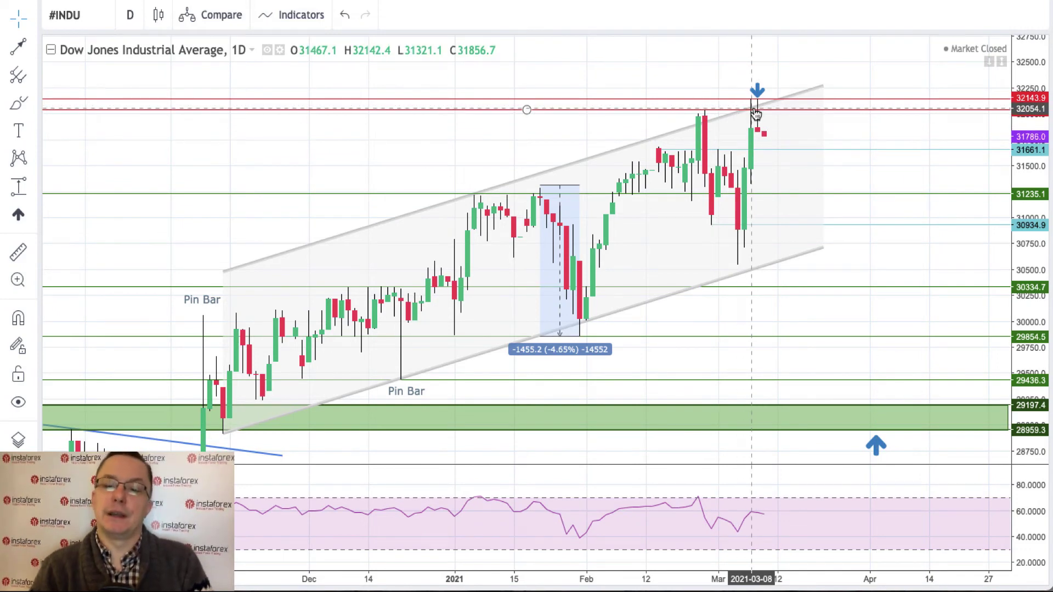
Lower the light-blue ray to the March candle low at 30543.2.
{"action": "left_click_drag", "start_coordinate": [712, 225], "coordinate": [738, 263]}
{"action": "left_click", "coordinate": [861, 230]}
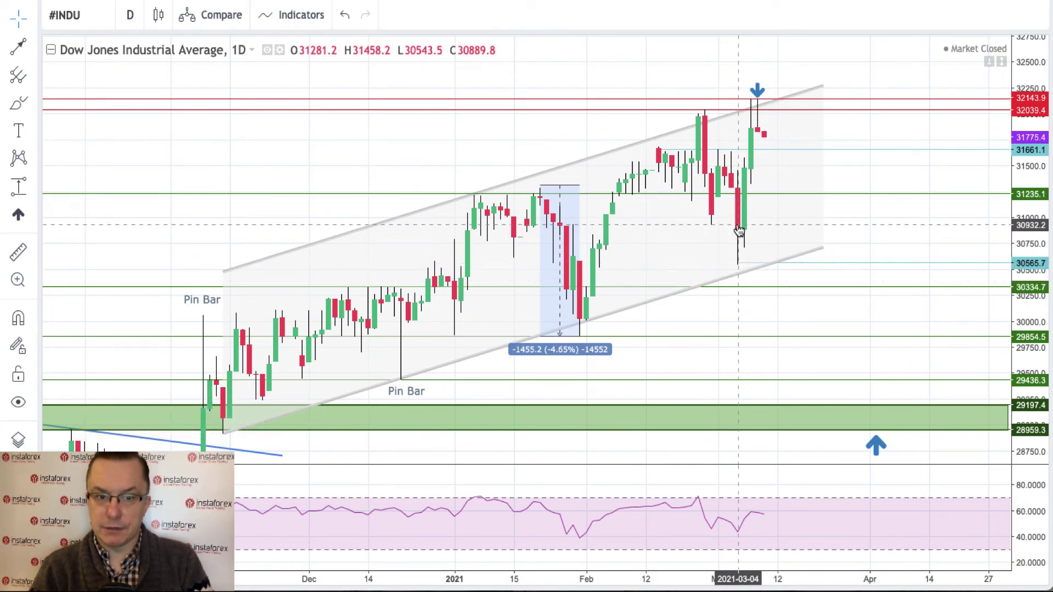
{"action": "left_click", "coordinate": [736, 264]}
{"action": "left_click_drag", "start_coordinate": [737, 264], "coordinate": [737, 265]}
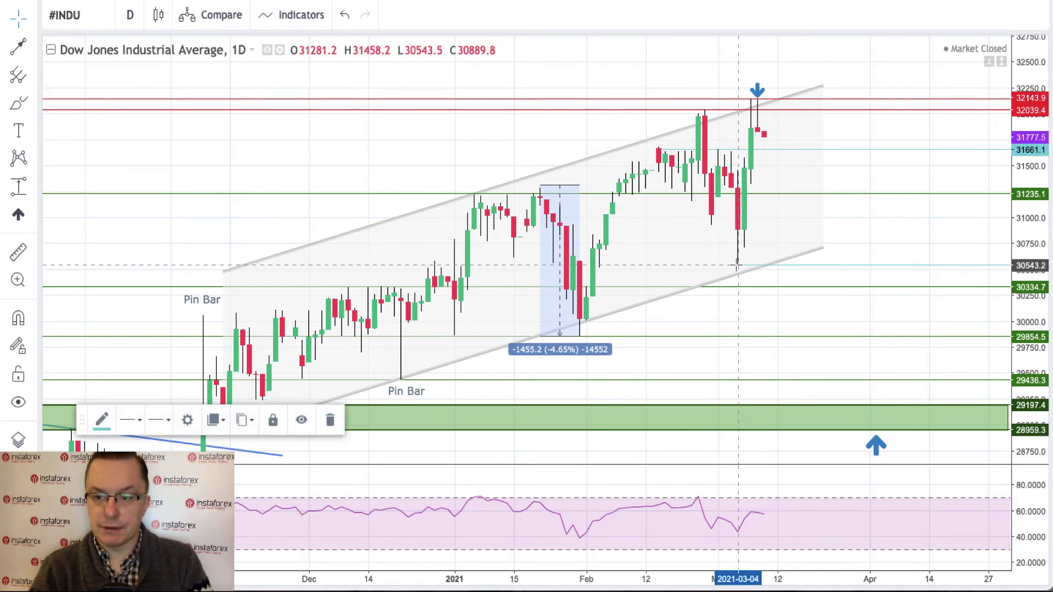
{"action": "left_click", "coordinate": [847, 215]}
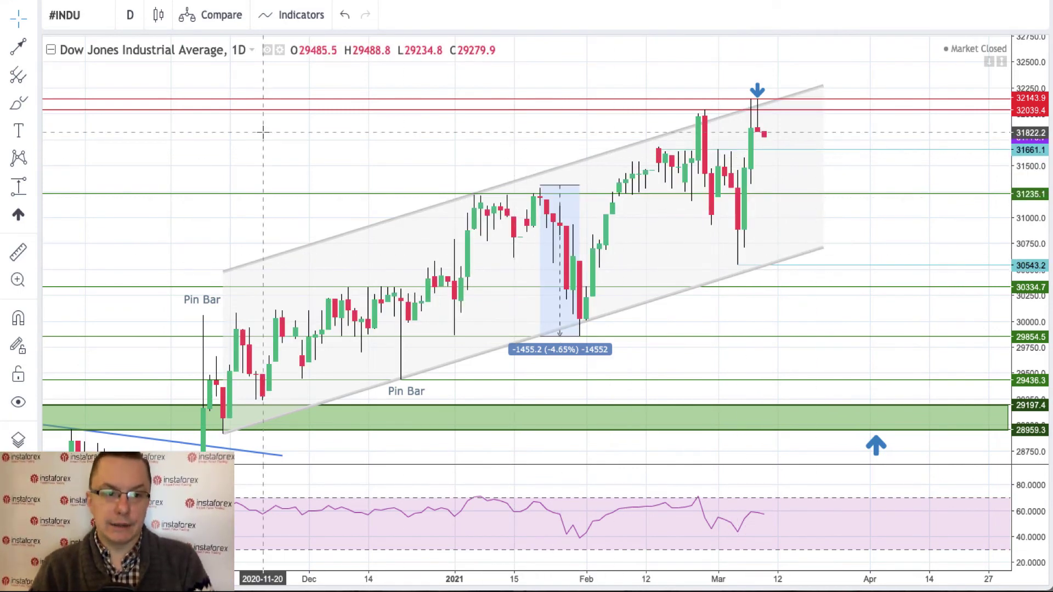
Draw a Price Range from the late-February Dow high to the March low, reading -1503.4 (-4.69%).
{"action": "left_click", "coordinate": [29, 189]}
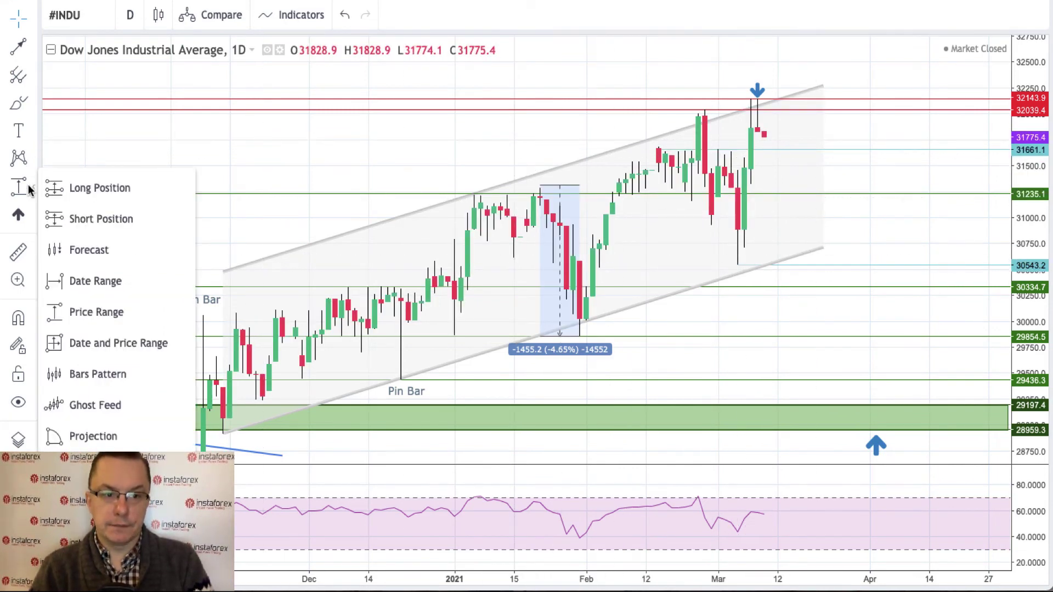
{"action": "left_click", "coordinate": [103, 313]}
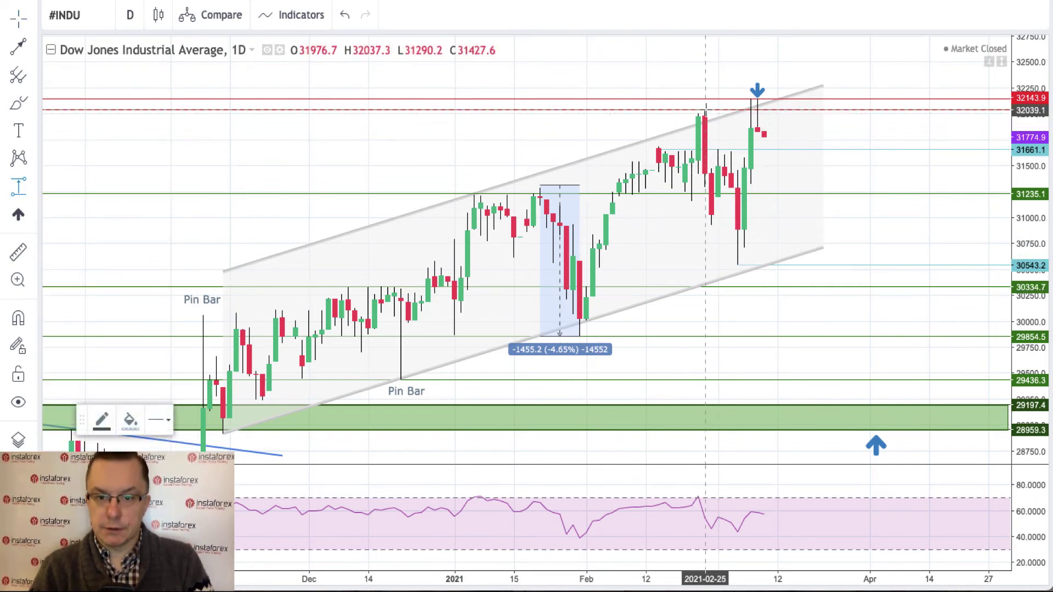
{"action": "left_click", "coordinate": [706, 110]}
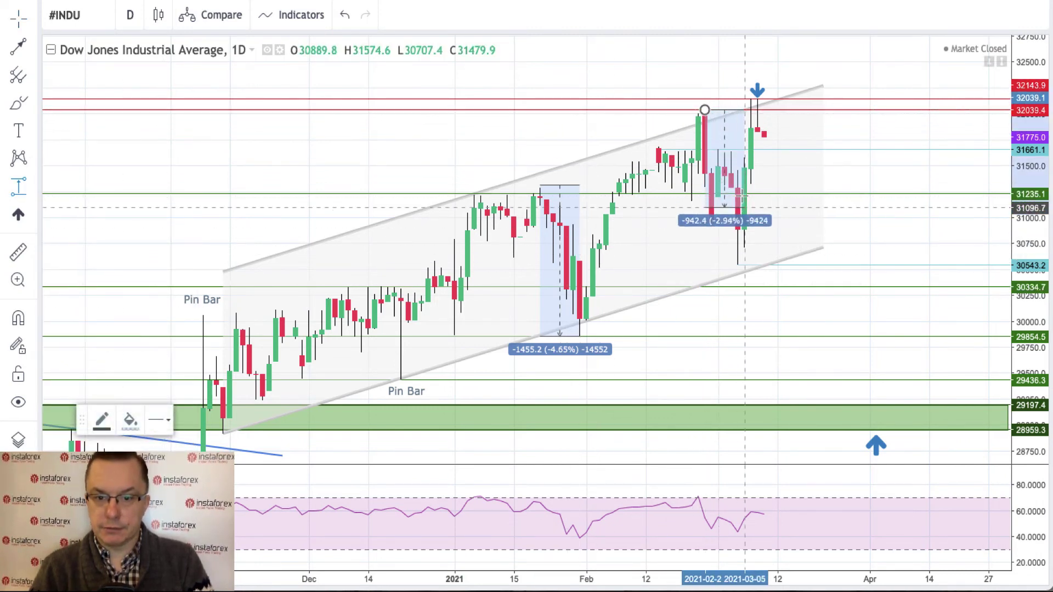
{"action": "left_click", "coordinate": [798, 265]}
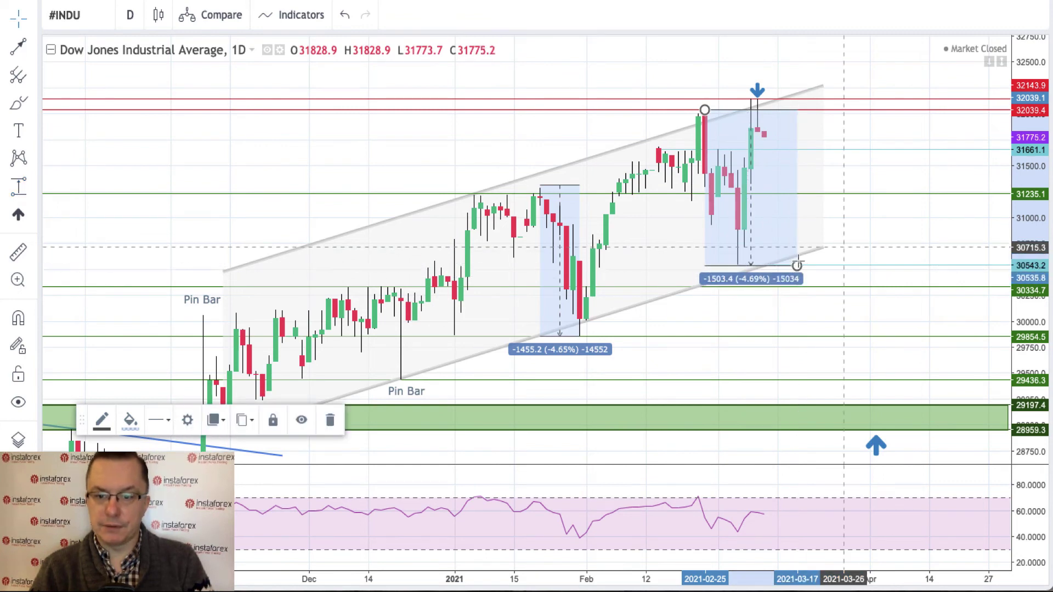
{"action": "left_click", "coordinate": [874, 234]}
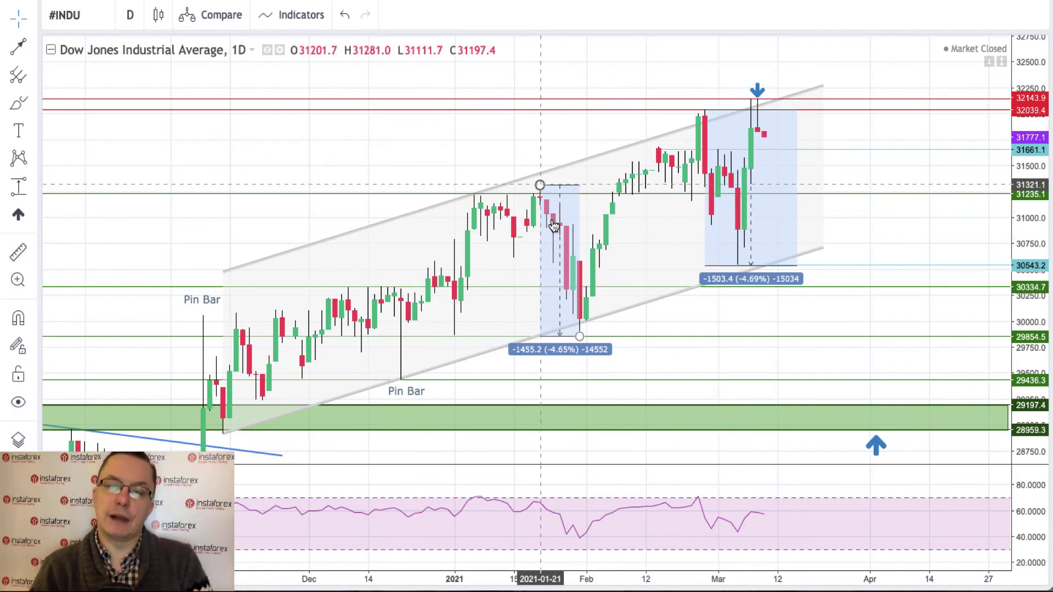
{"action": "left_click_drag", "start_coordinate": [917, 237], "coordinate": [927, 206]}
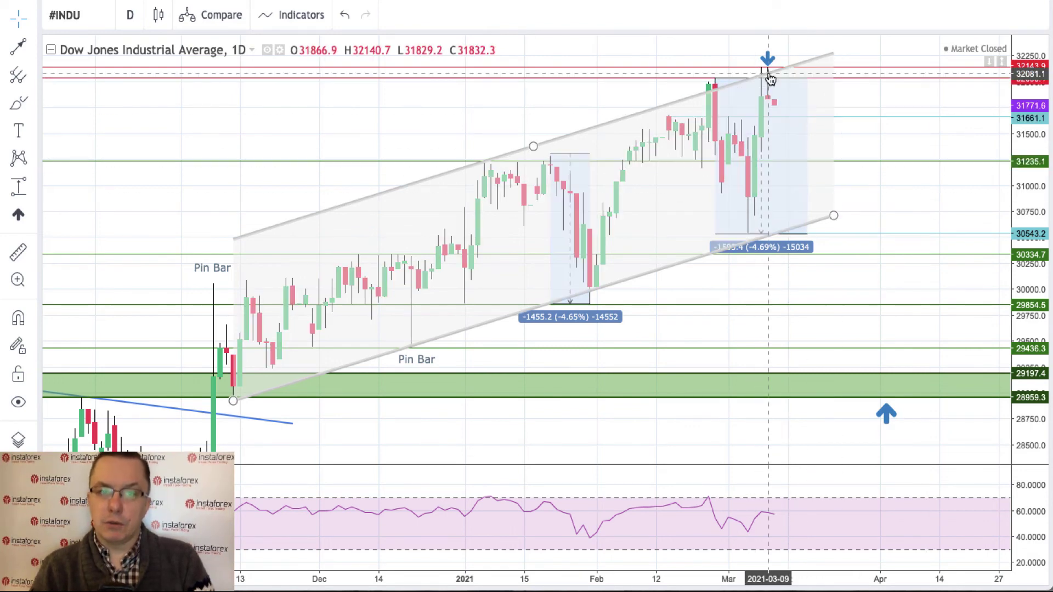
{"action": "left_click", "coordinate": [769, 78]}
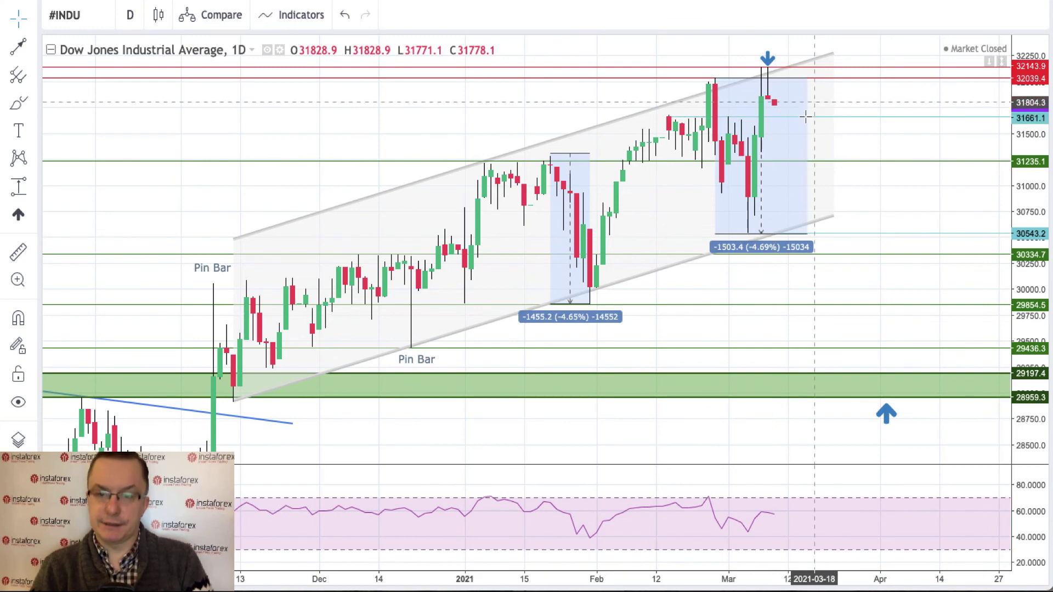
{"action": "left_click", "coordinate": [822, 95]}
{"action": "left_click", "coordinate": [856, 102]}
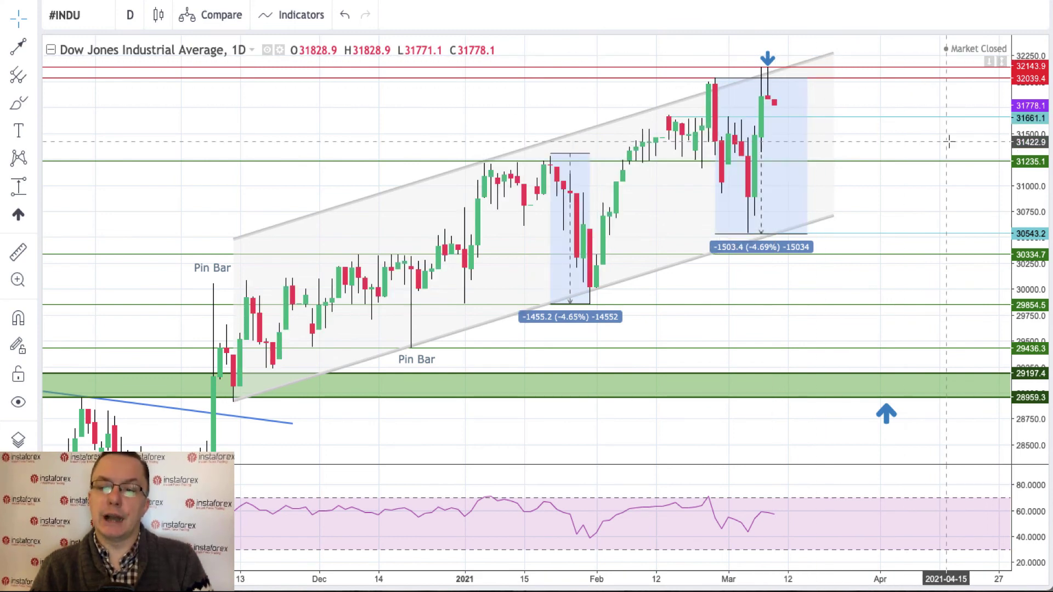